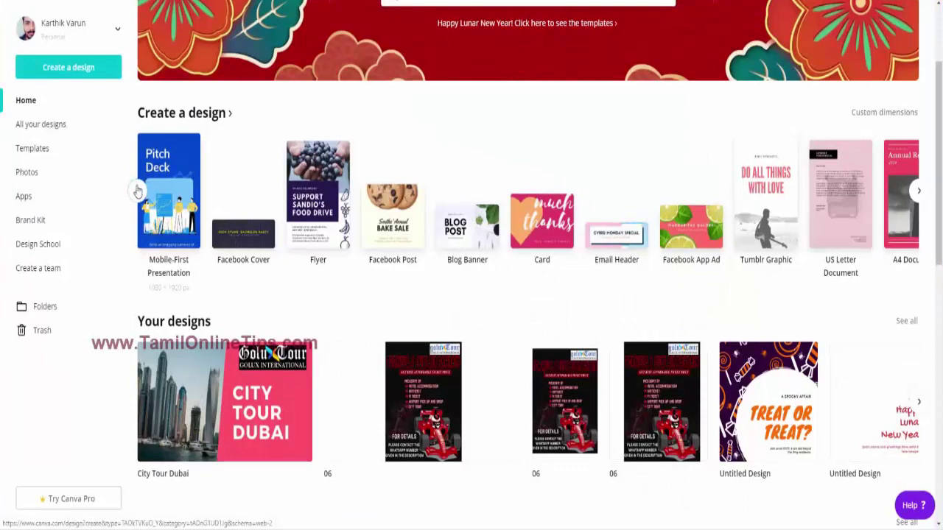
Browse the Create a design carousel and start a new Mobile-First Presentation
click(137, 191)
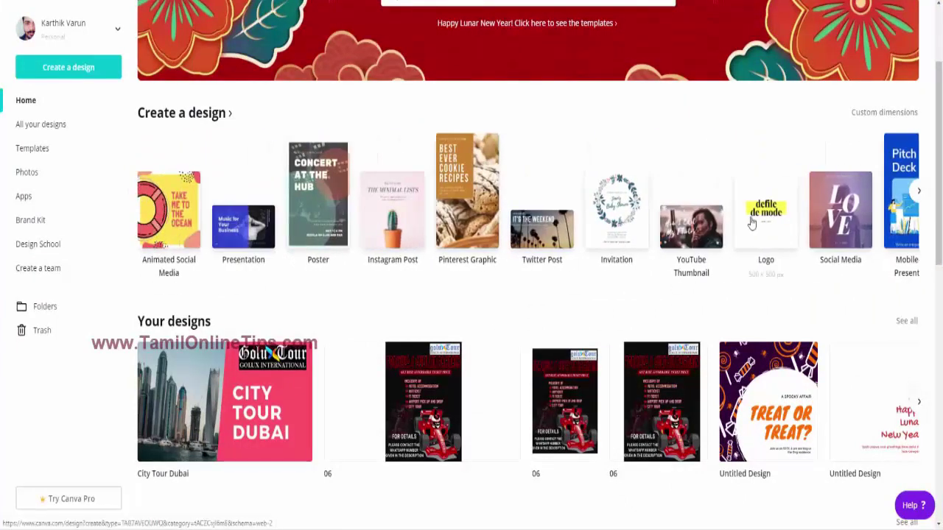
scroll(783, 290, up, 2)
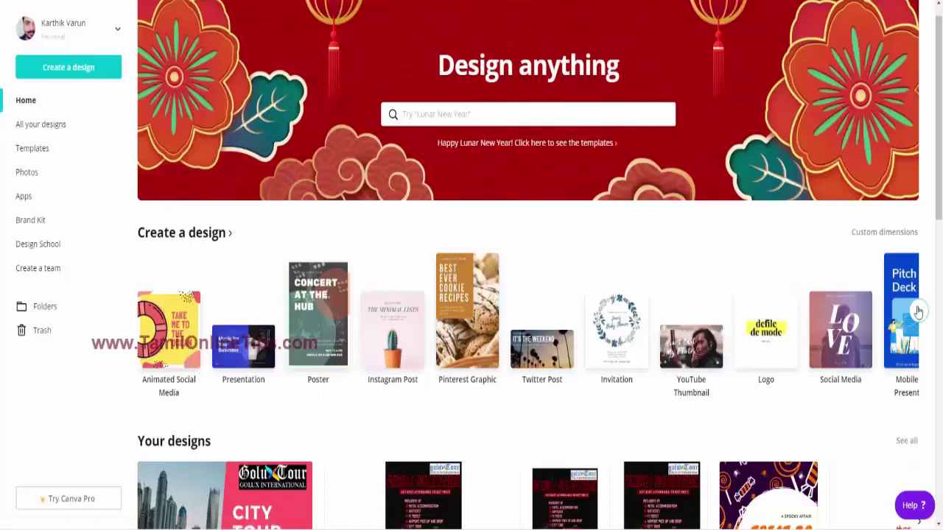
click(918, 314)
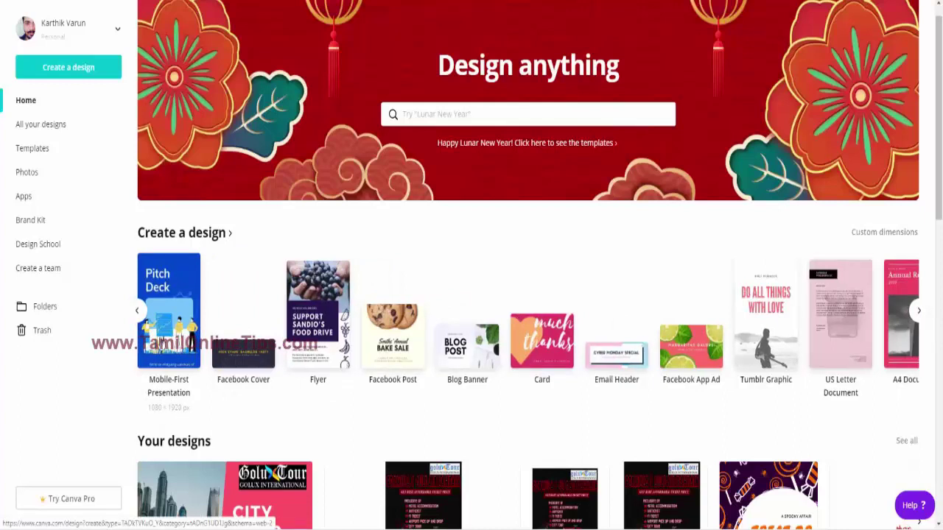
click(176, 296)
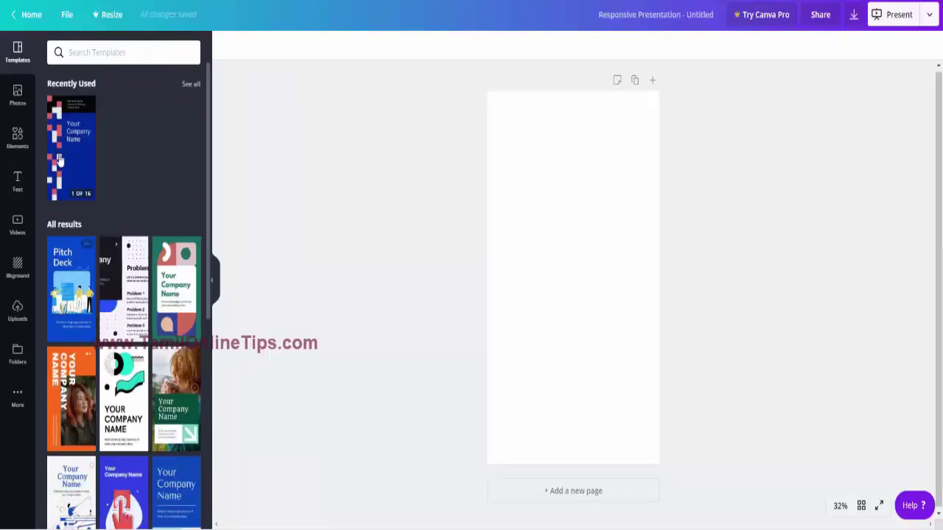
Rename the untitled design to 'intro'
scroll(123, 375, down, 2)
scroll(124, 374, up, 3)
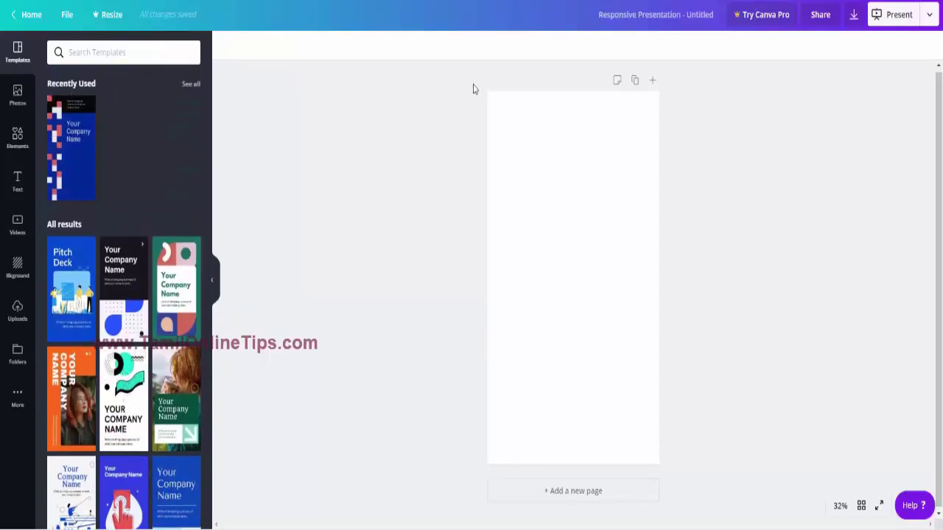
drag(494, 105, 655, 464)
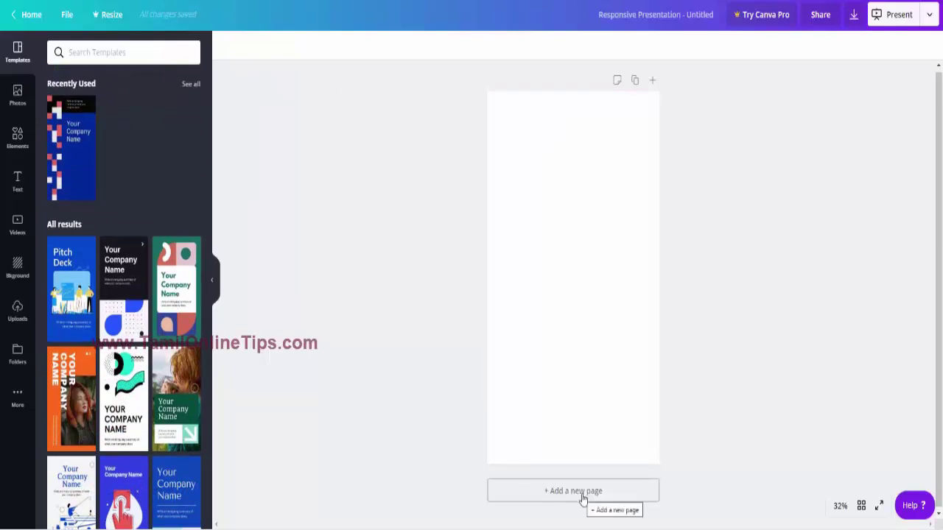
click(702, 22)
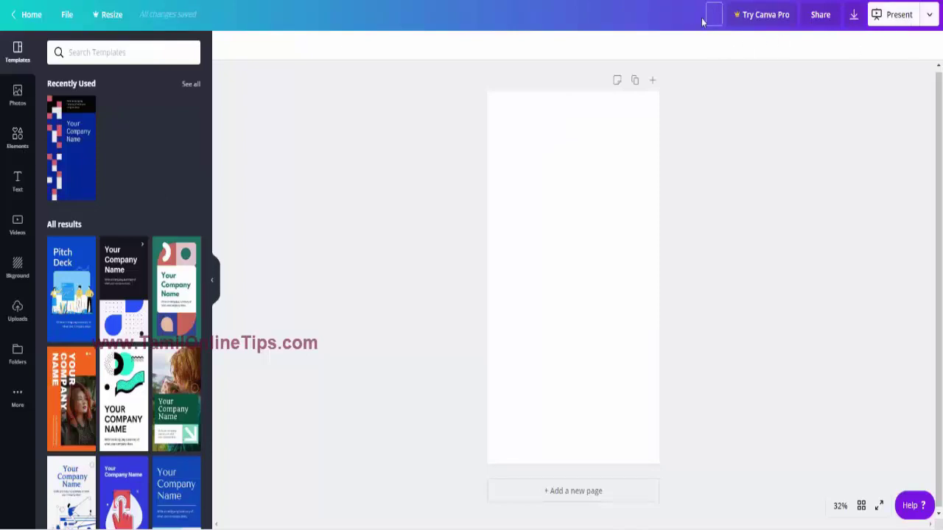
text(intro)
Check the Present and Download panels, then close them
click(894, 14)
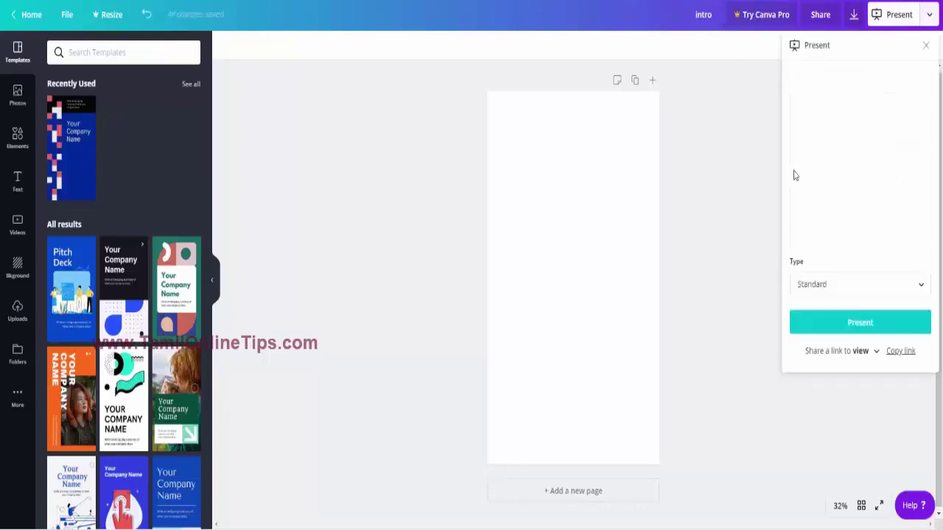
click(851, 21)
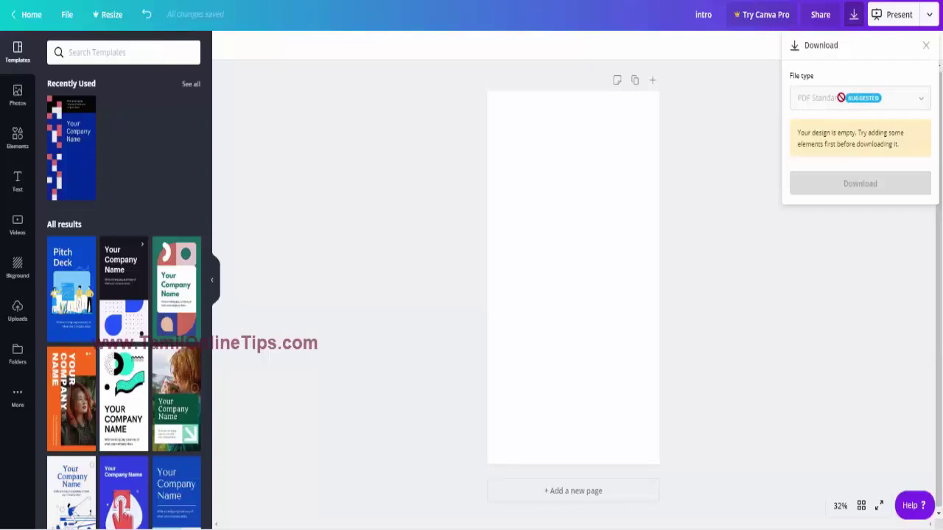
click(761, 202)
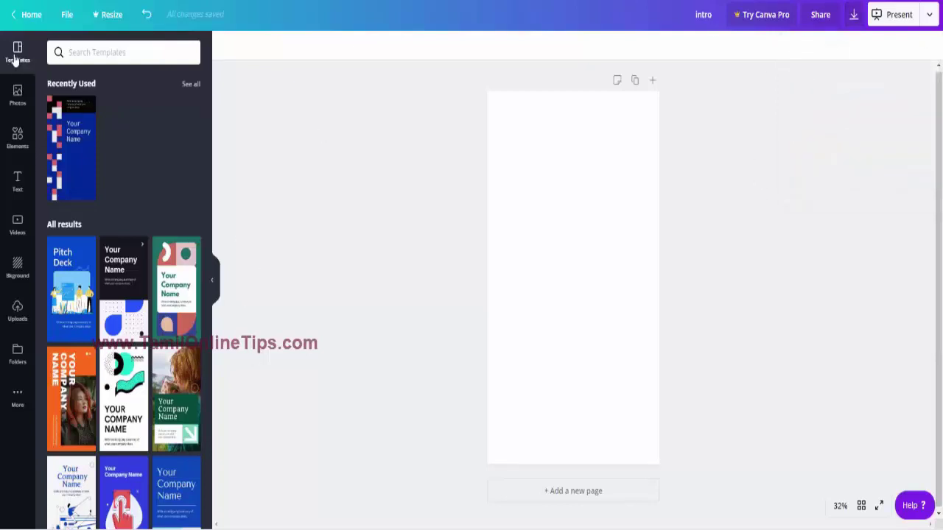
scroll(110, 280, down, 5)
scroll(137, 300, down, 5)
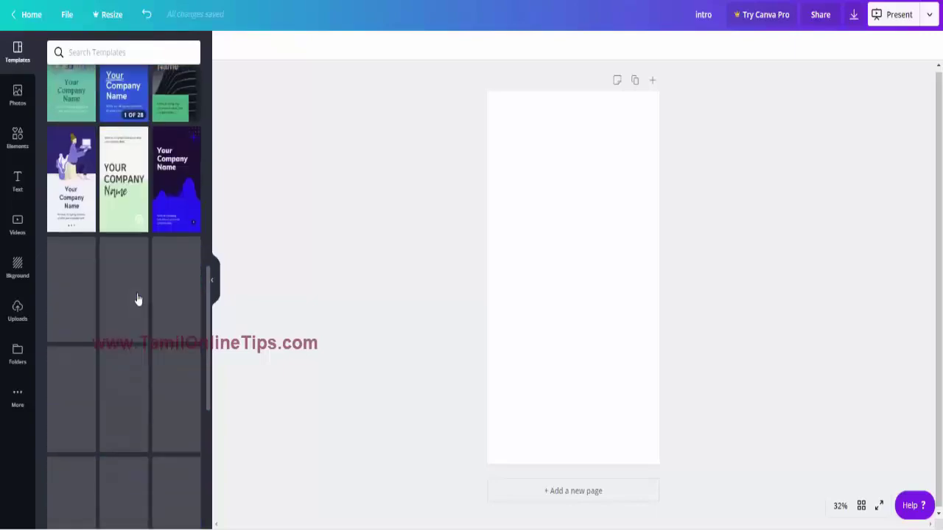
scroll(137, 301, down, 3)
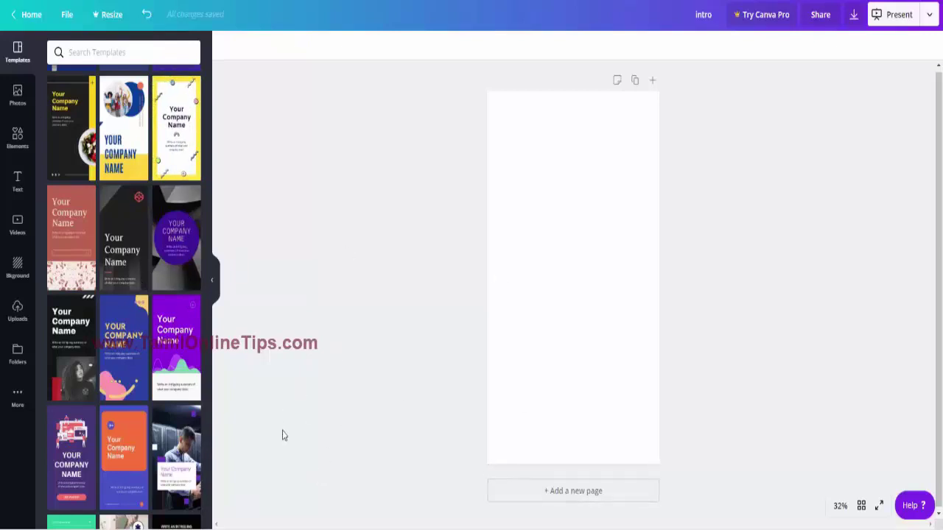
click(17, 94)
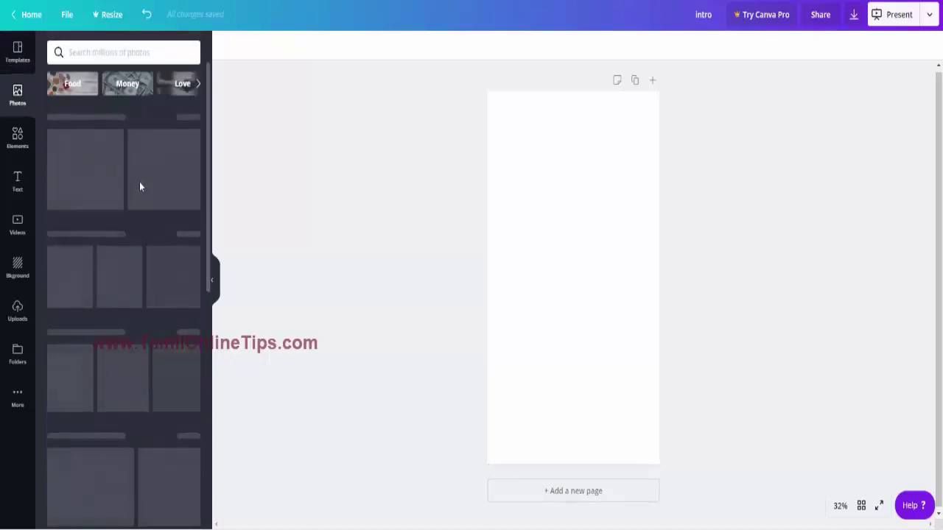
click(19, 138)
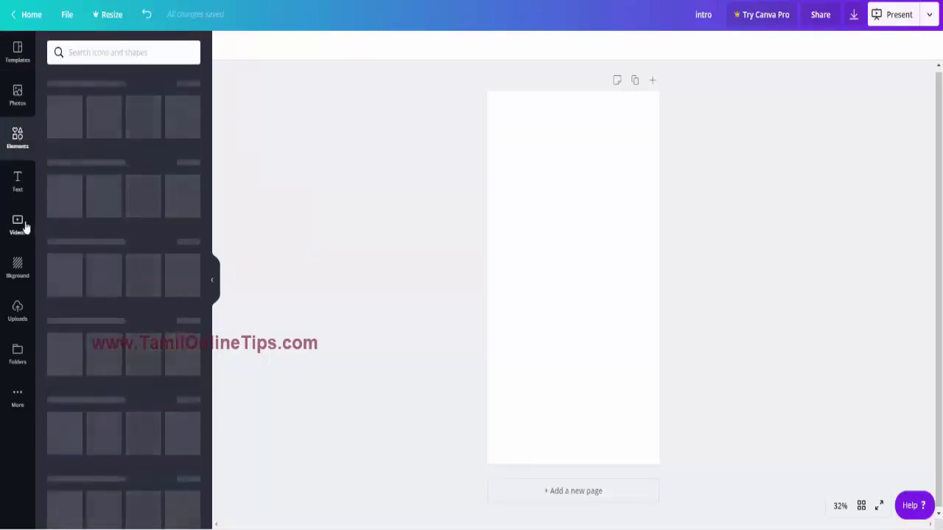
click(17, 182)
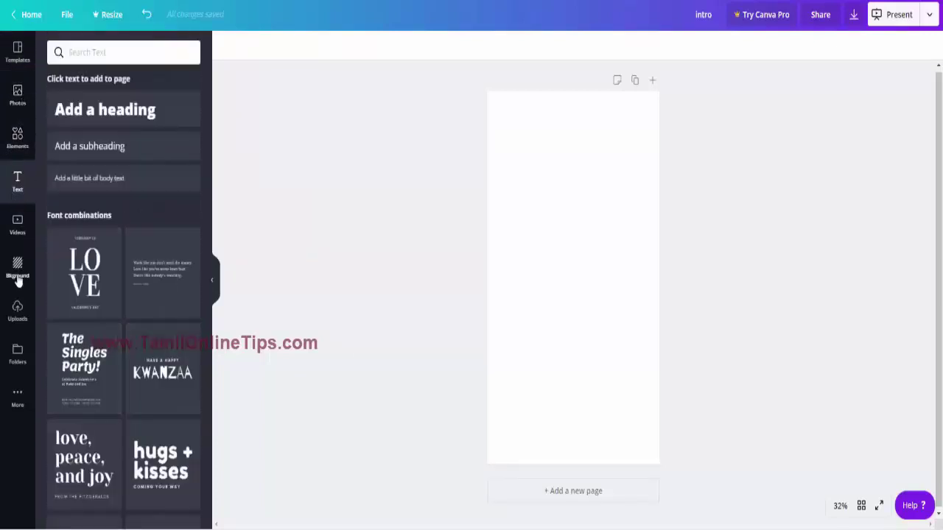
mouse_move(85, 272)
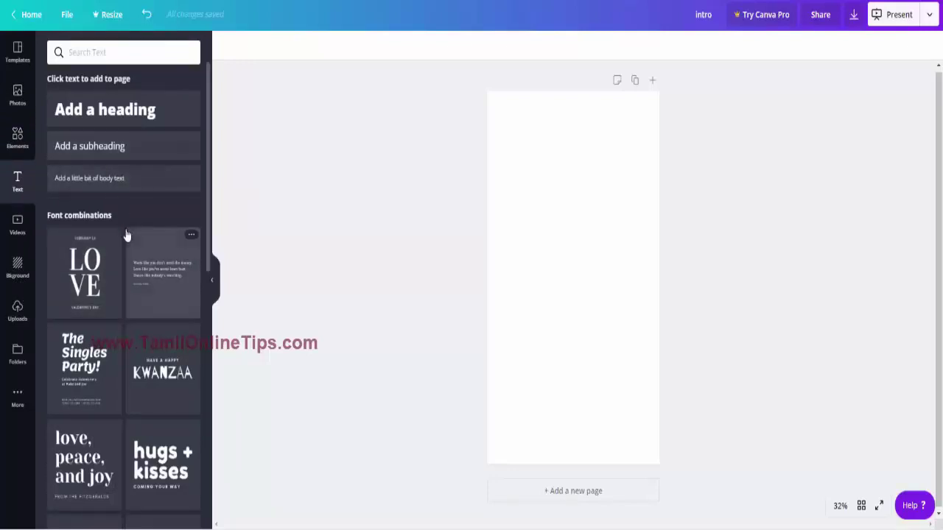
click(17, 52)
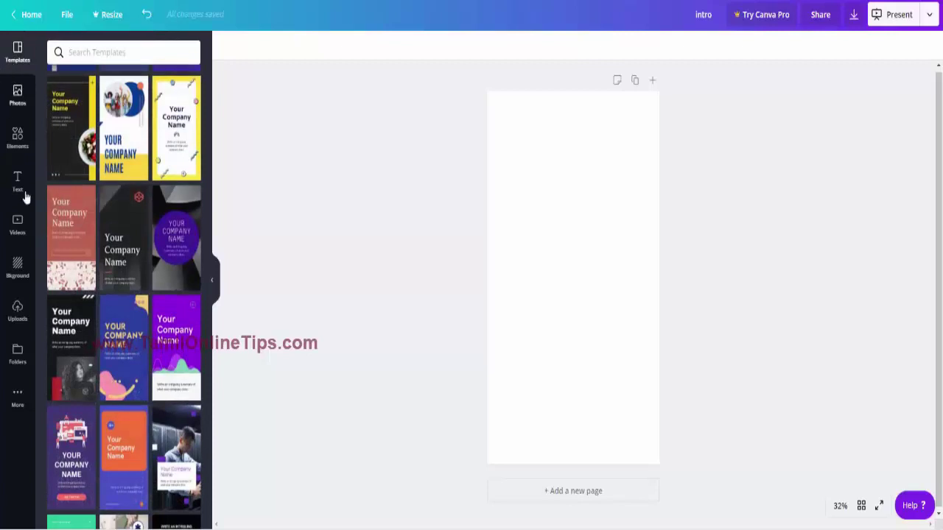
Apply the Blue and Yellow Circle Education cover and select its circular photo
click(118, 131)
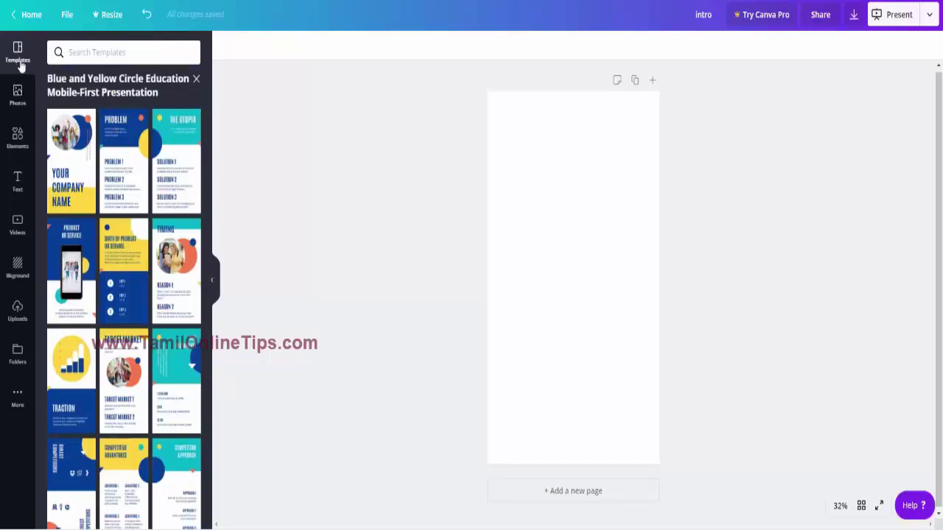
click(60, 148)
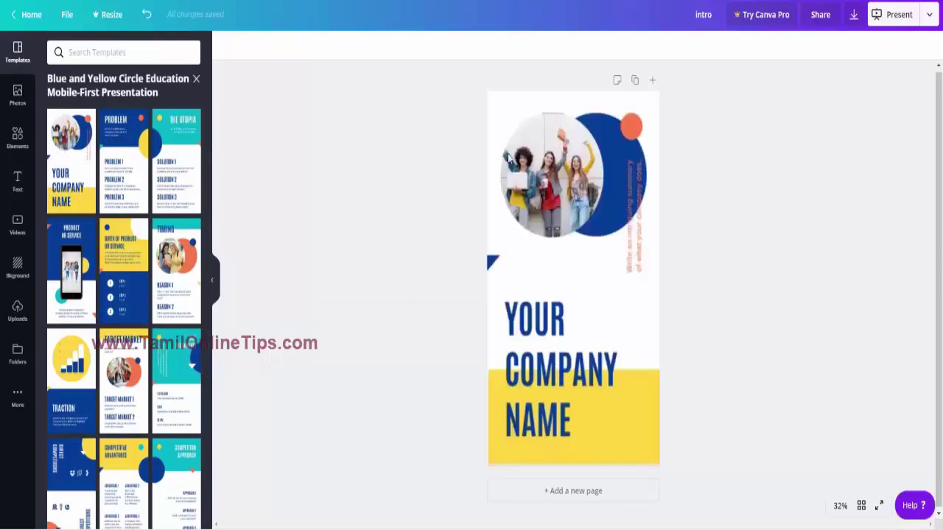
click(549, 176)
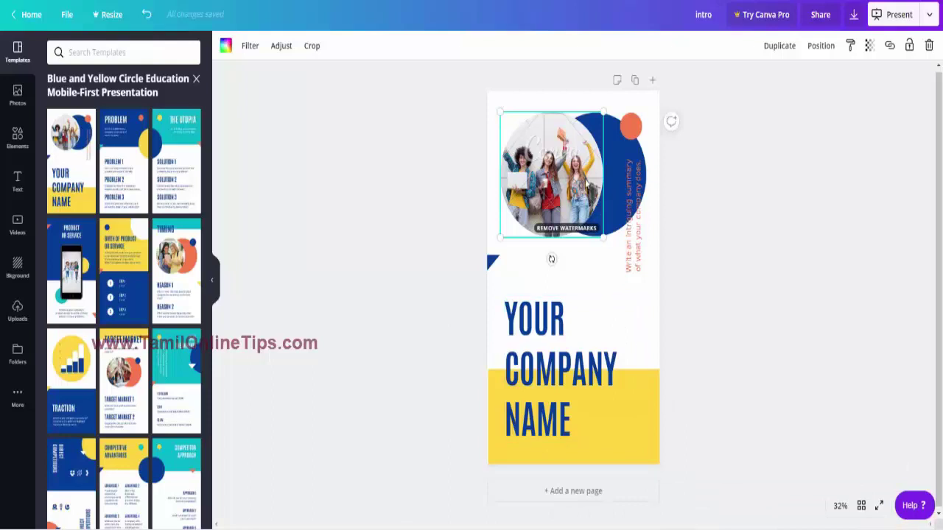
Search Photos for 'system' and drop the woman-with-laptop image into the circle frame
click(17, 94)
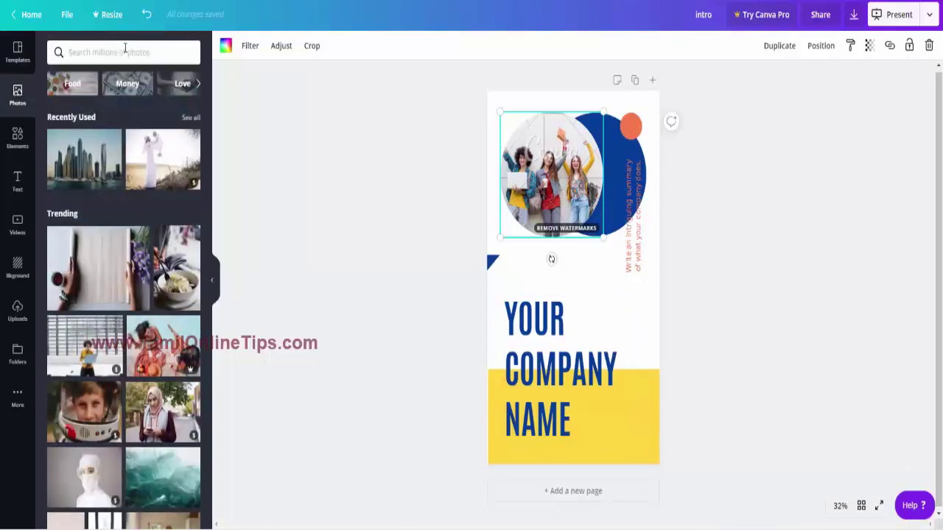
click(125, 48)
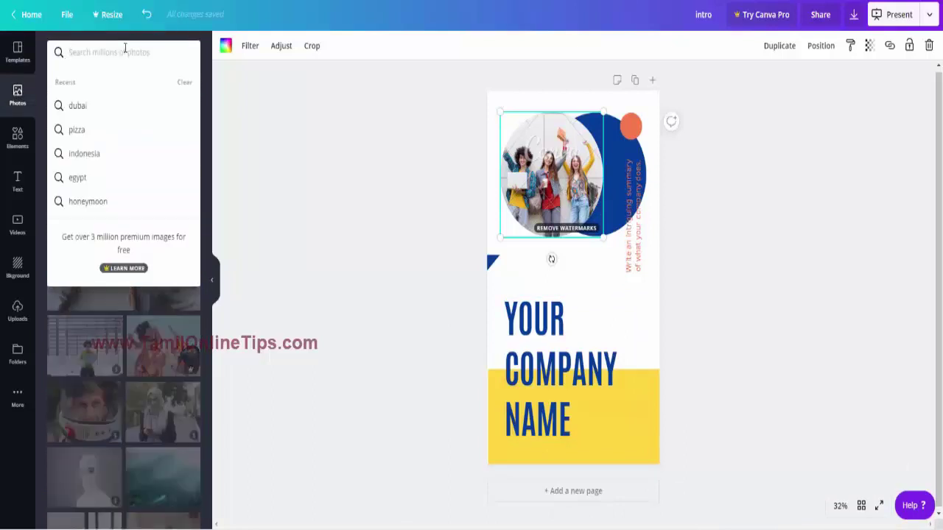
text(system)
key(Return)
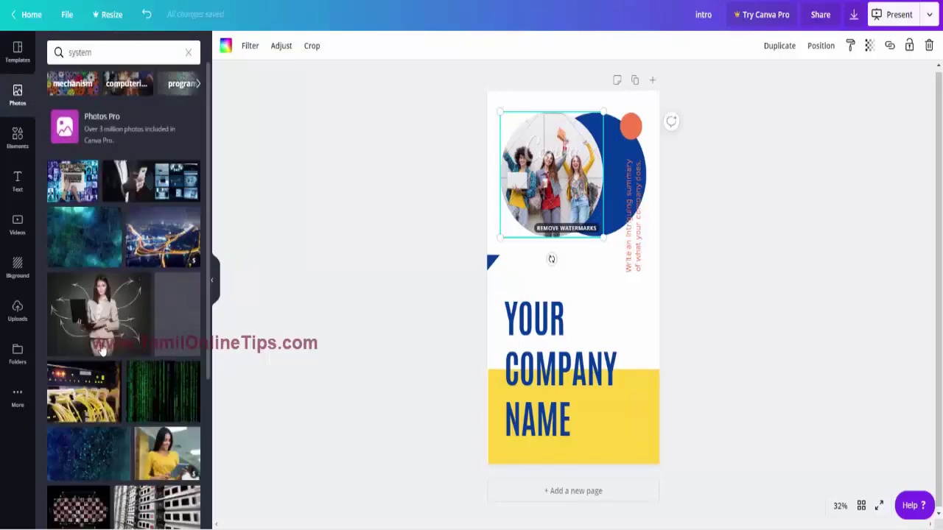
scroll(147, 257, down, 3)
scroll(115, 238, up, 2)
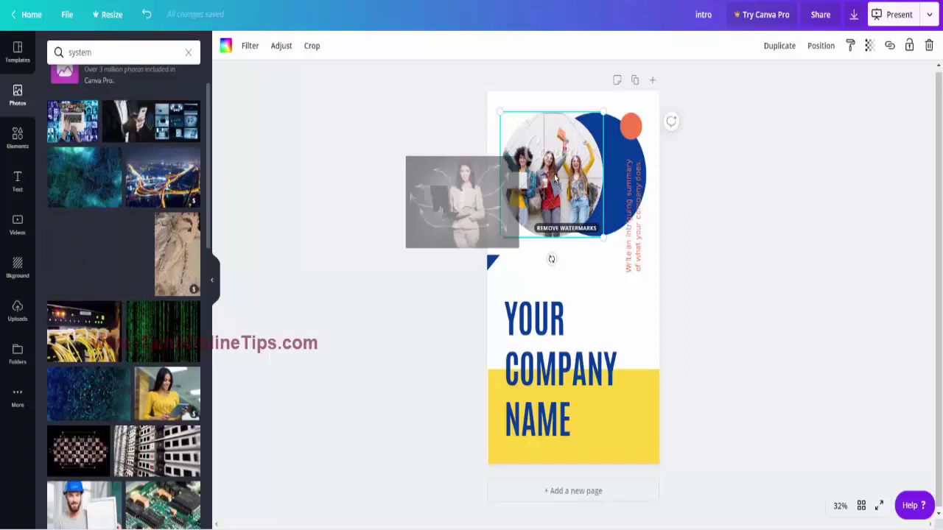
drag(116, 238, 560, 166)
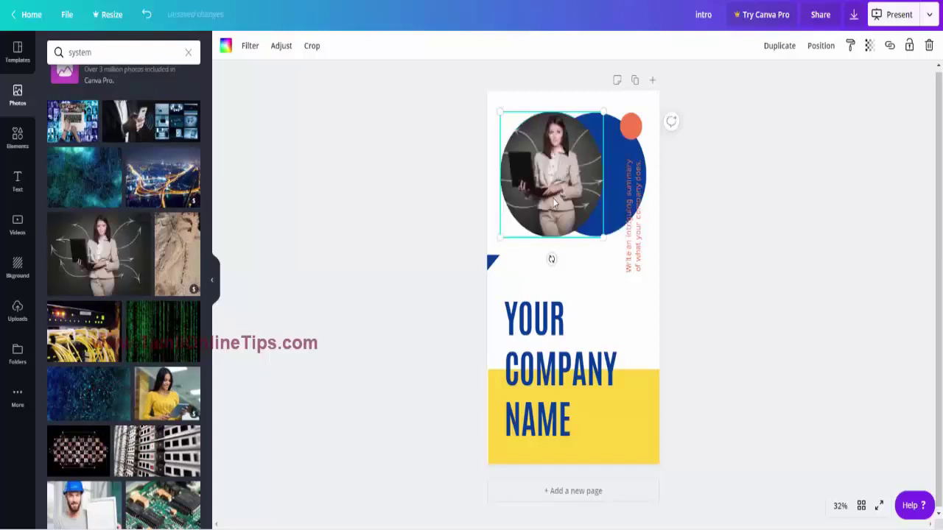
click(560, 413)
Replace the heading with 'SKR PVT LTD', putting each word on its own line
double_click(575, 424)
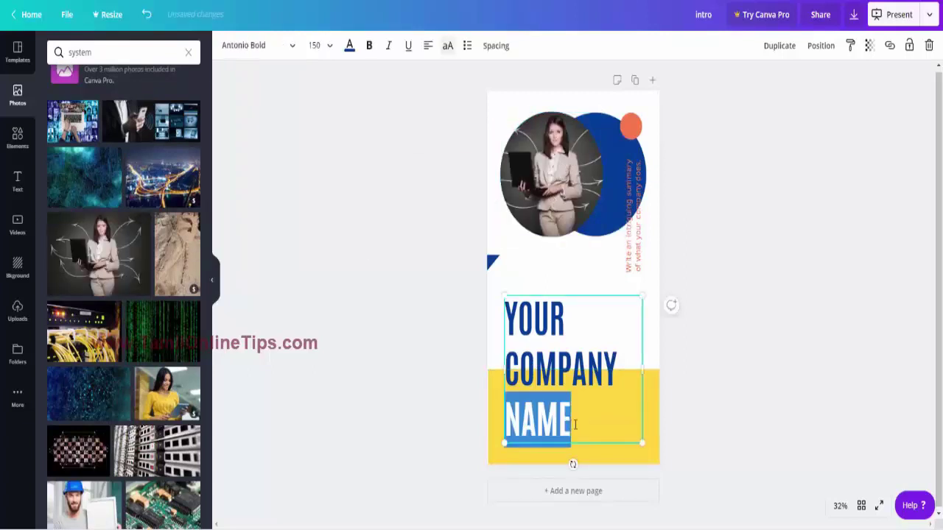
drag(575, 424, 504, 293)
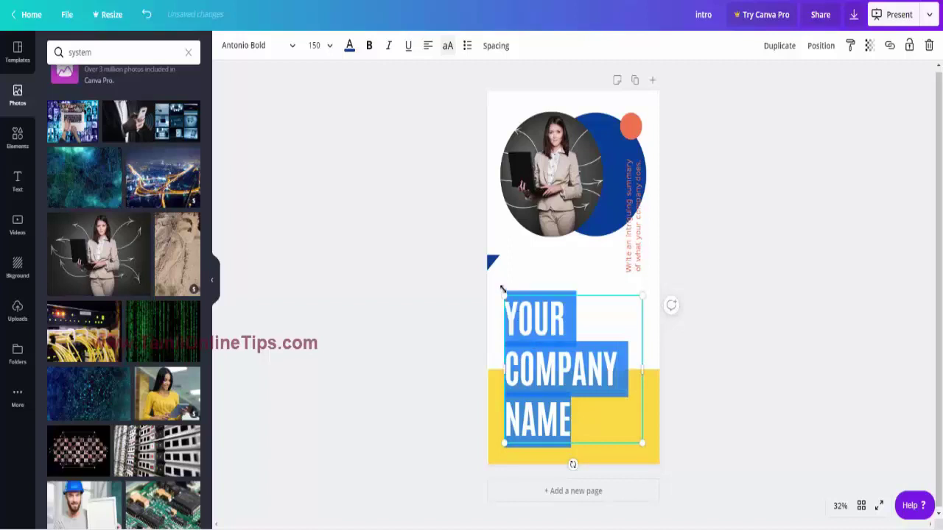
text(SKR)
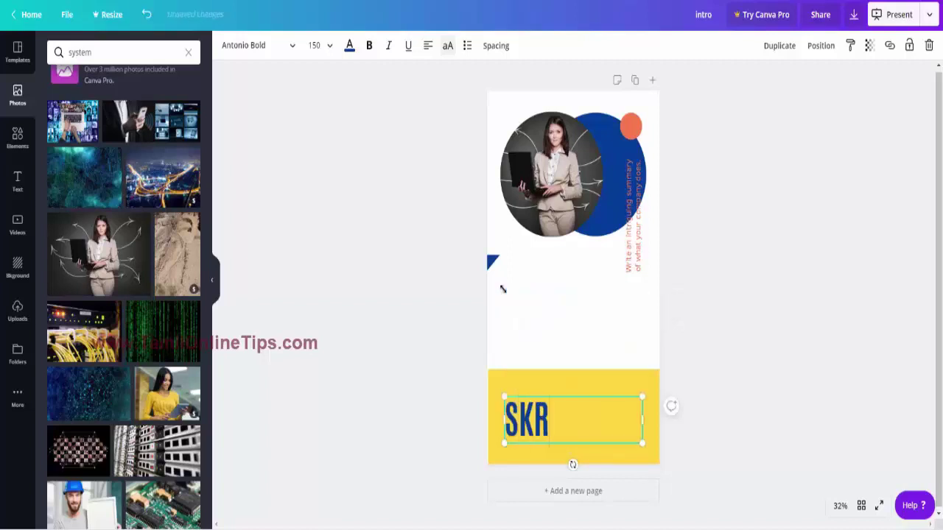
text( PVT)
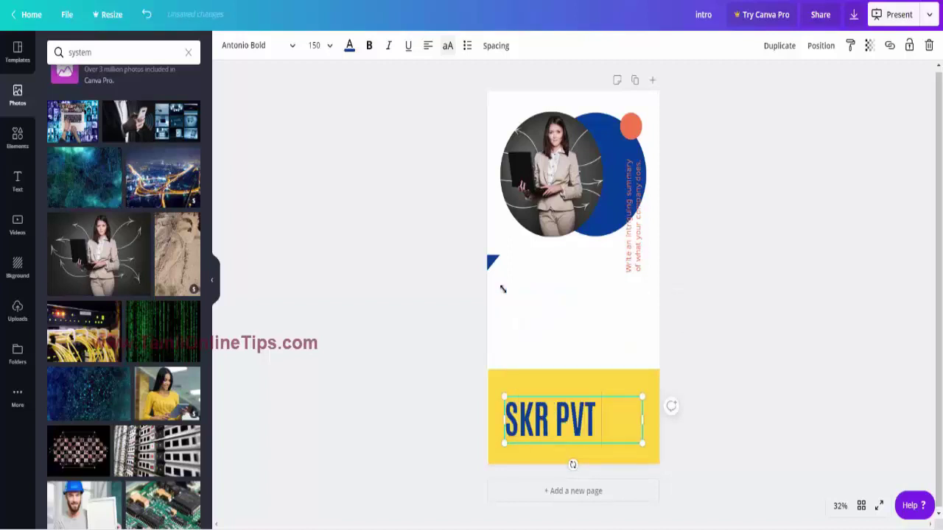
text( LTD)
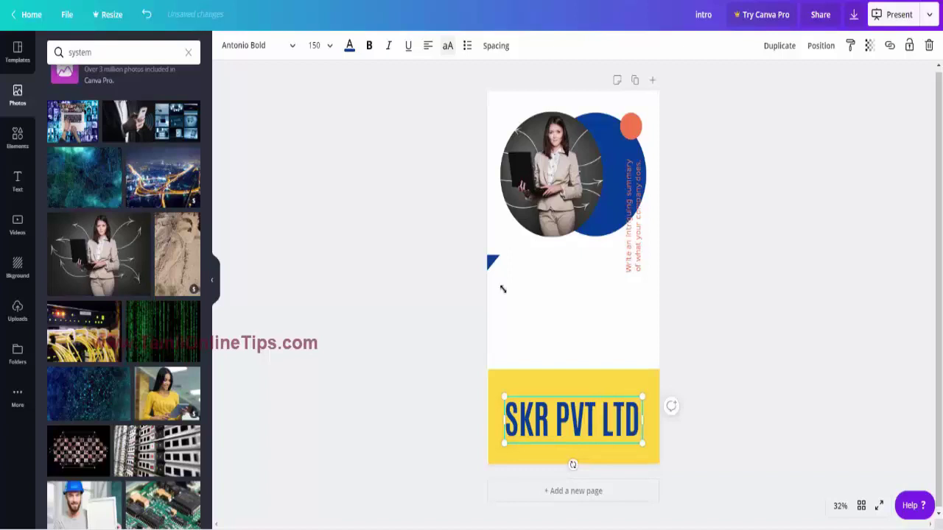
click(719, 254)
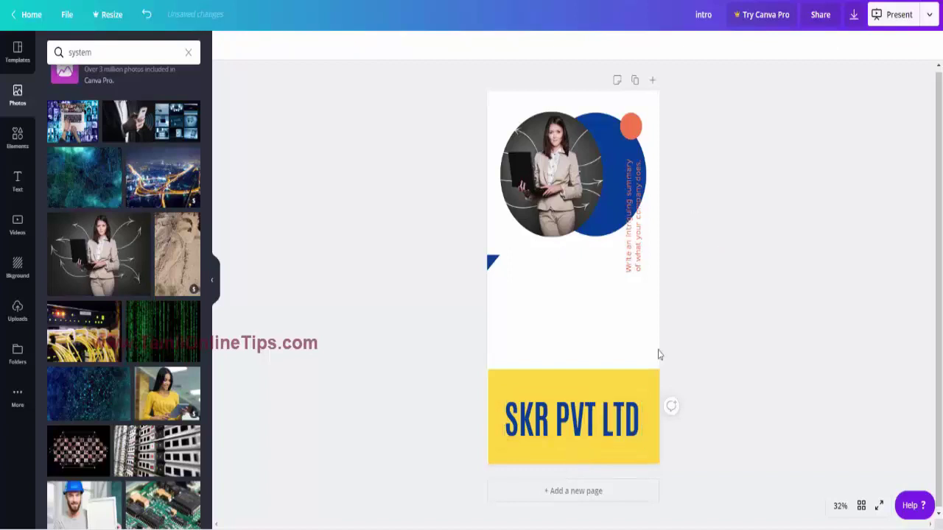
click(564, 419)
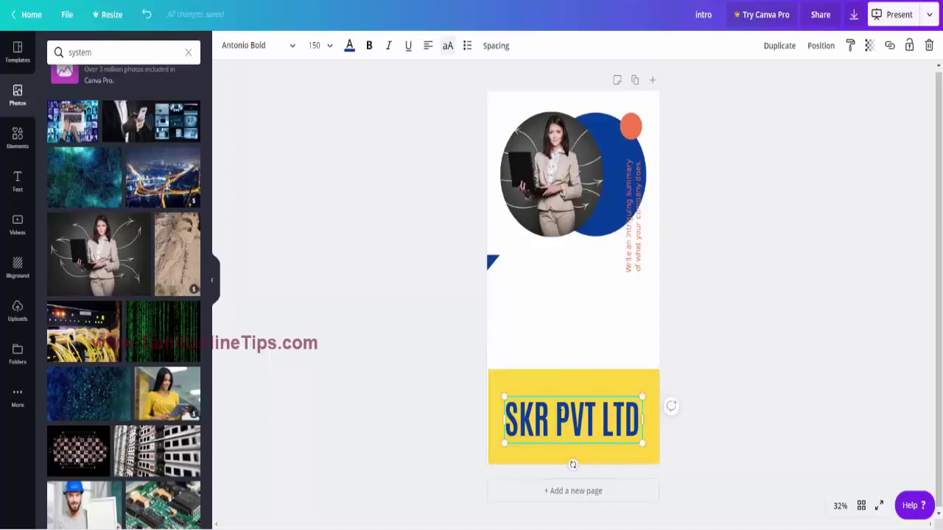
click(551, 419)
key(Return)
click(552, 416)
key(Return)
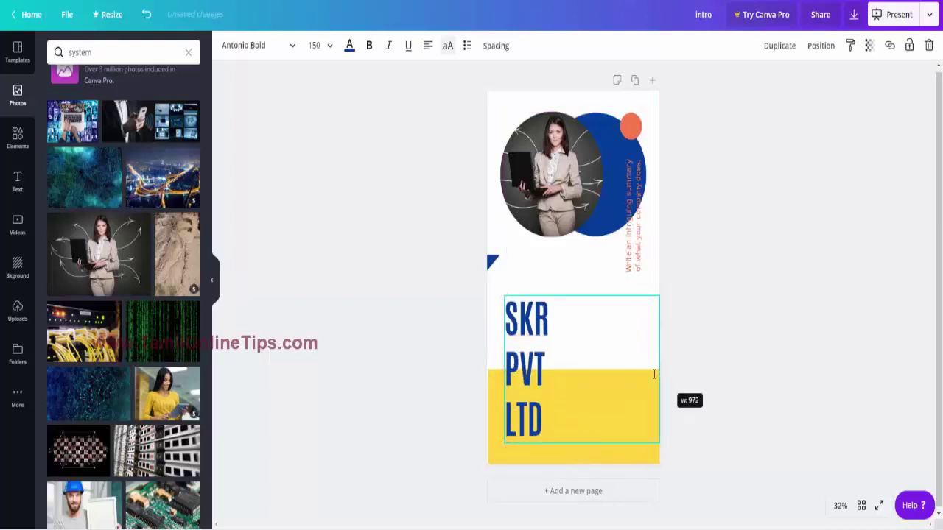
drag(661, 374, 660, 374)
Insert 'COMMUNICATUION' after SKR and widen the title text box
click(551, 316)
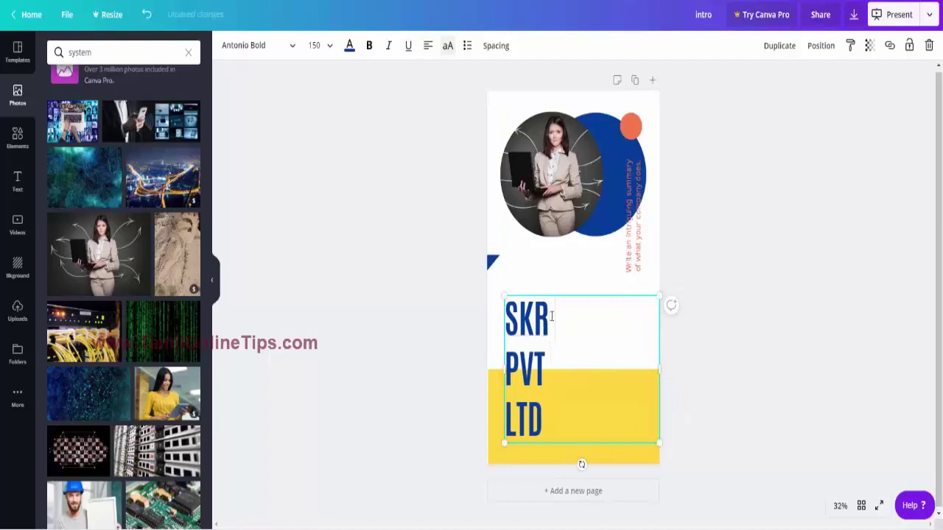
text(COMMUNI)
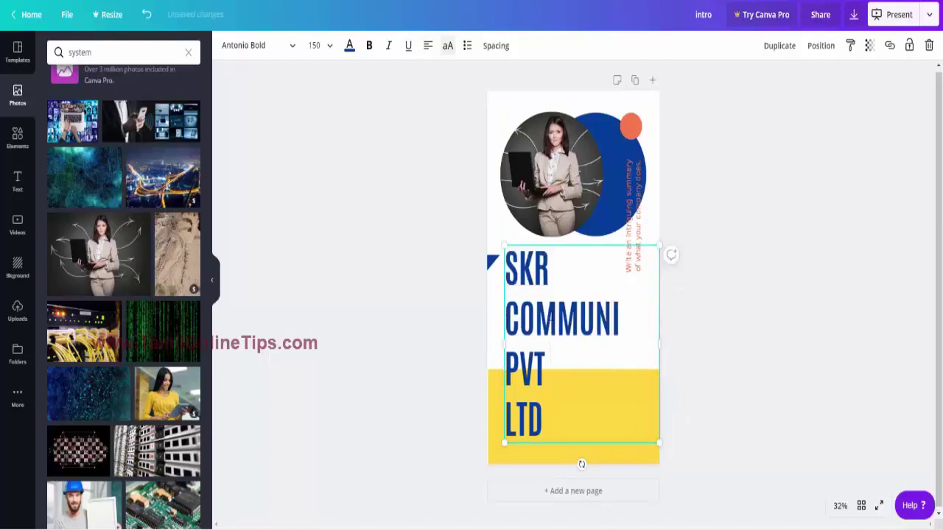
text(CATUION)
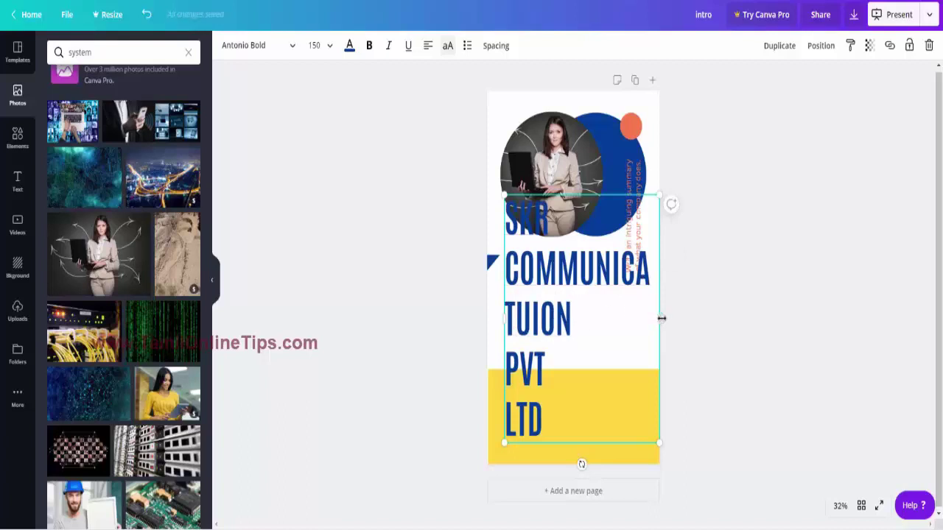
drag(658, 317, 686, 318)
drag(545, 335, 527, 318)
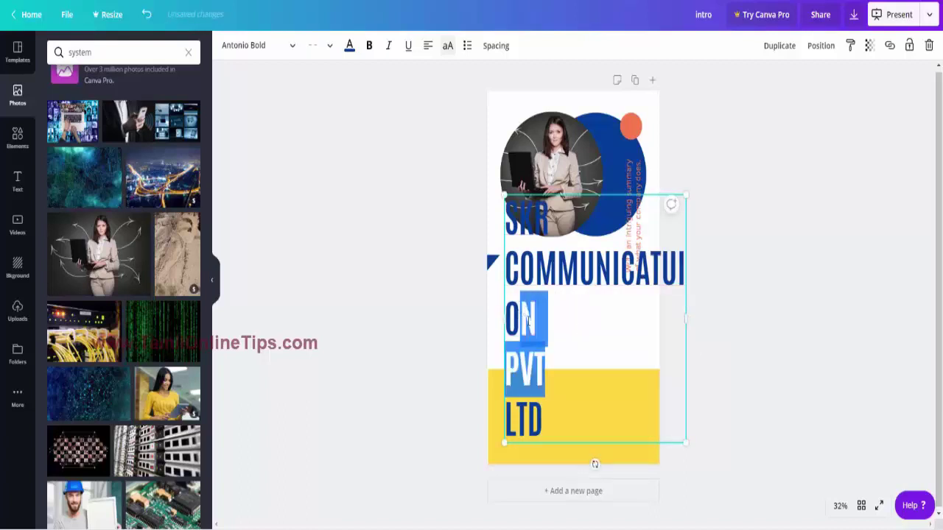
click(536, 320)
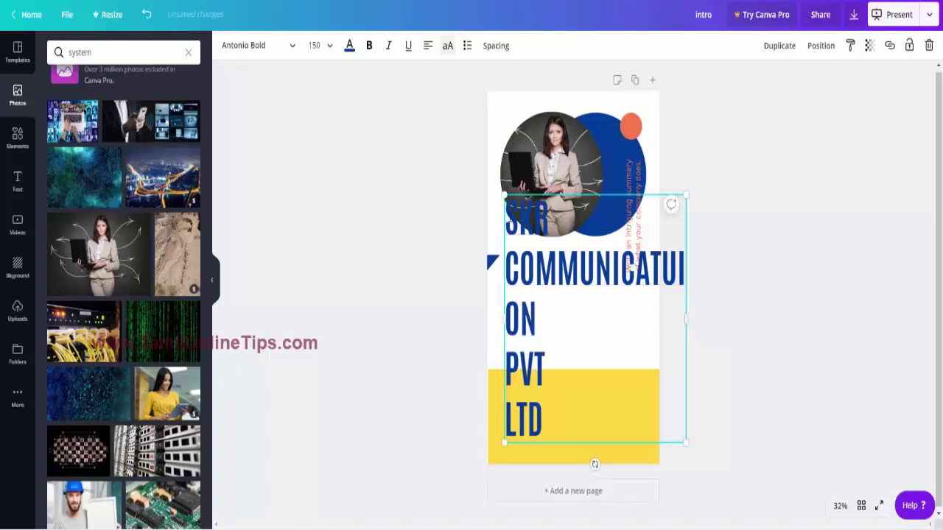
drag(508, 238, 554, 431)
Set the title font size to 80 and move it onto the white area above the yellow band
click(328, 46)
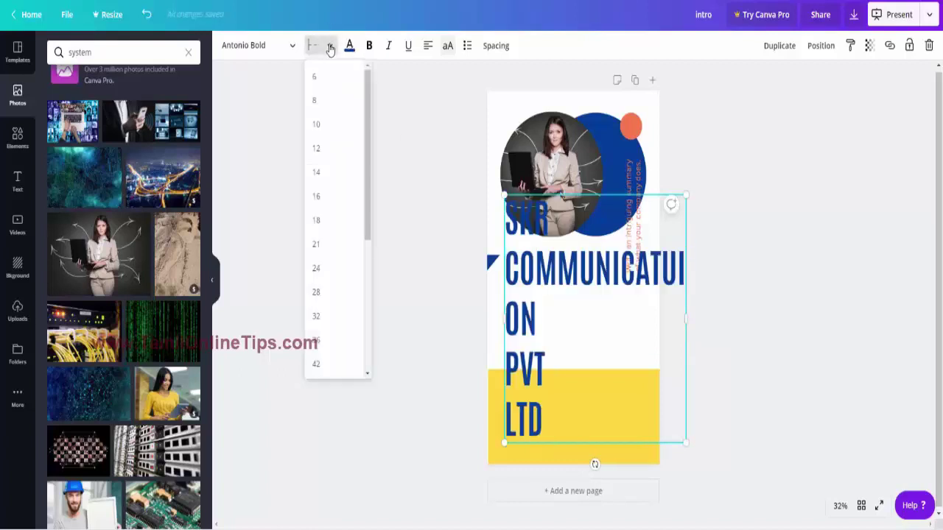
click(322, 271)
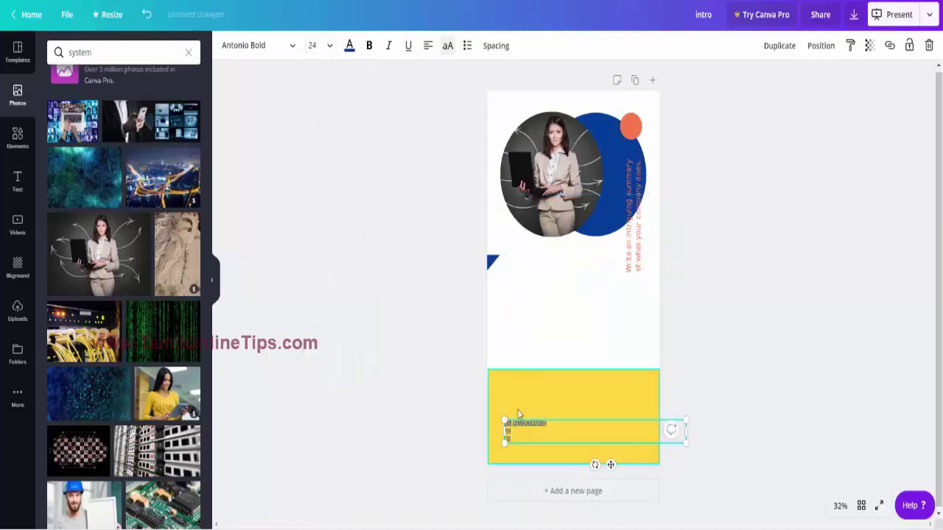
click(329, 46)
click(330, 47)
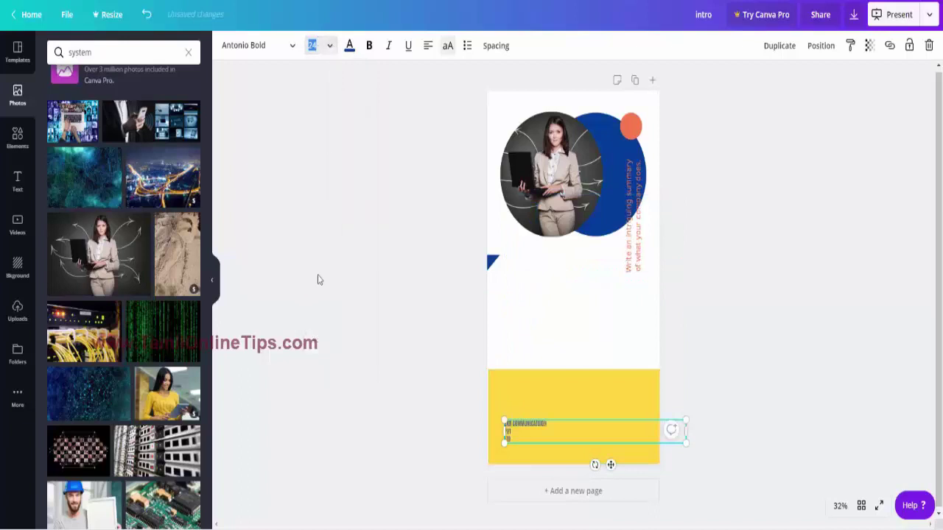
click(328, 47)
click(324, 362)
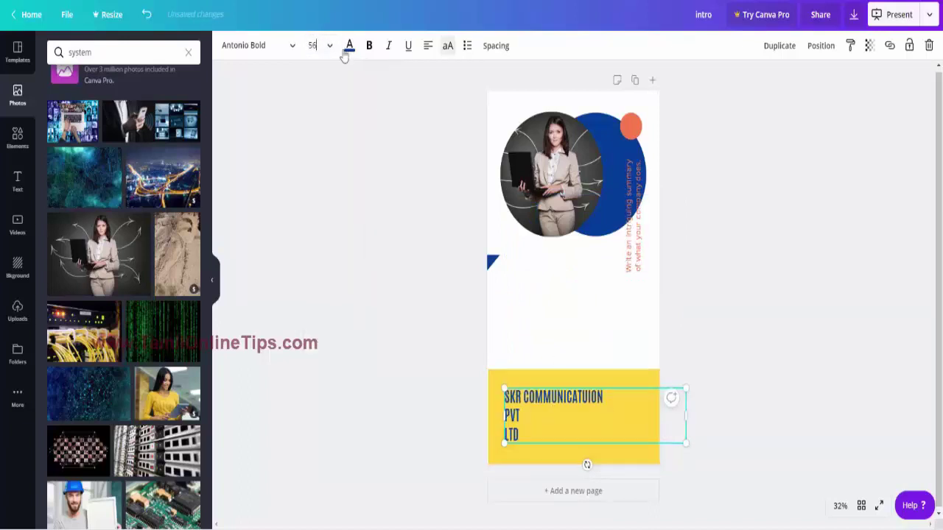
click(316, 46)
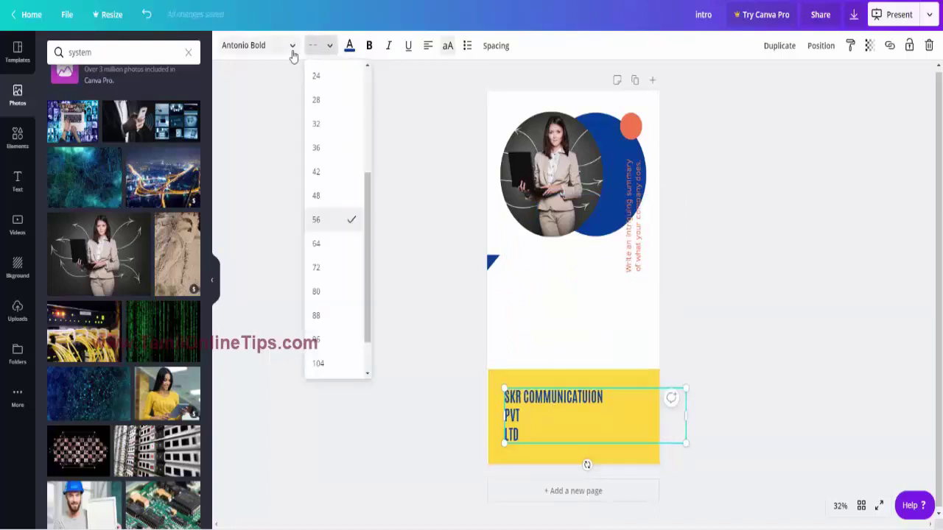
text(80)
key(Return)
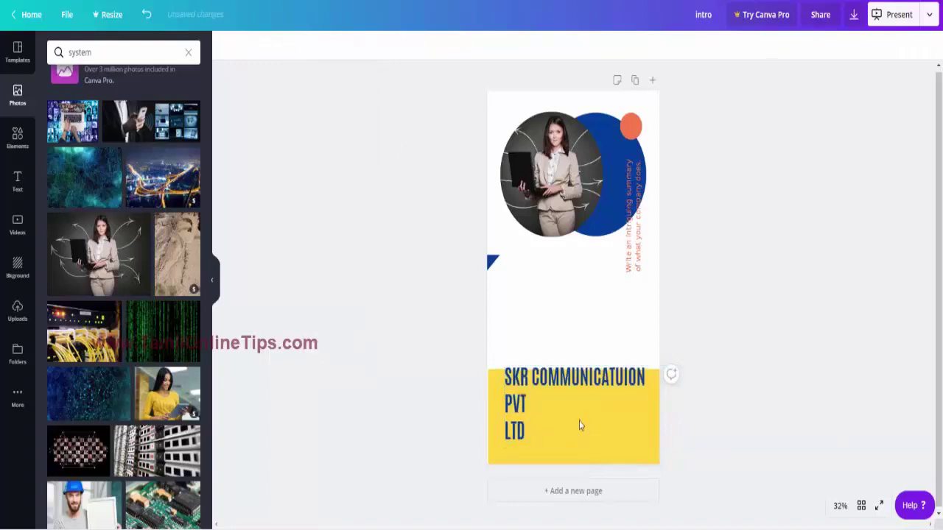
drag(543, 407, 539, 330)
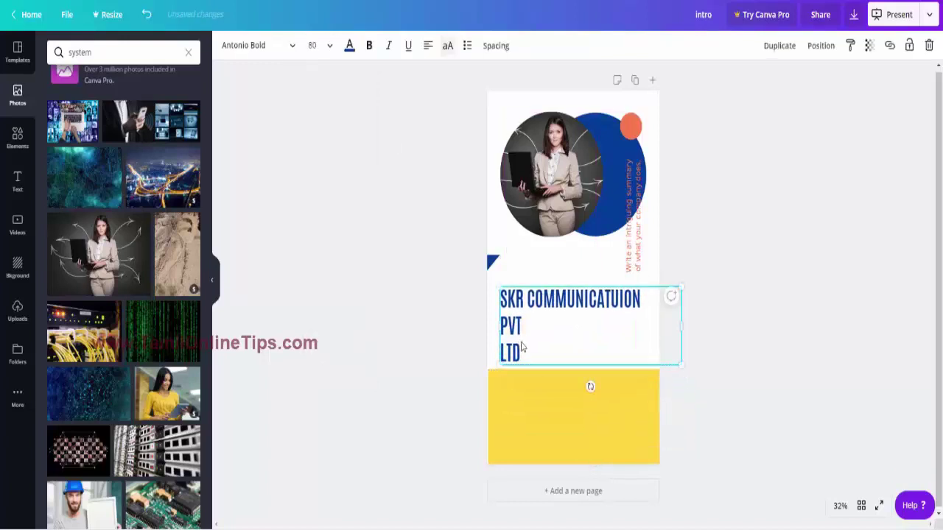
click(634, 267)
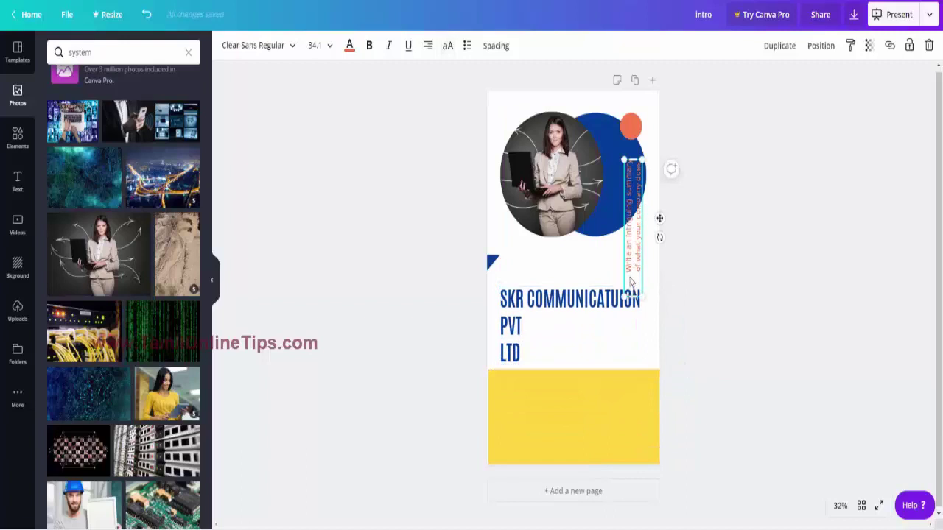
Recolour the small orange circle pink
drag(629, 281, 629, 259)
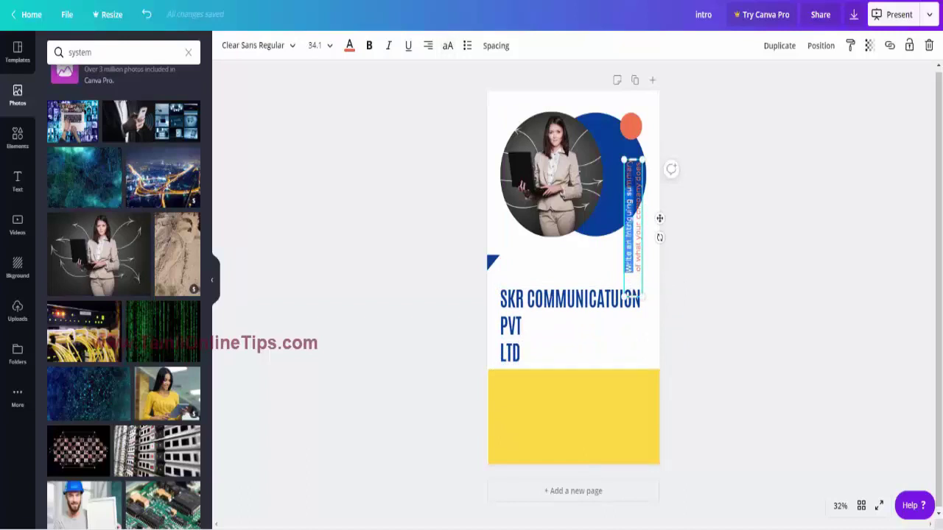
click(638, 279)
click(641, 281)
click(630, 130)
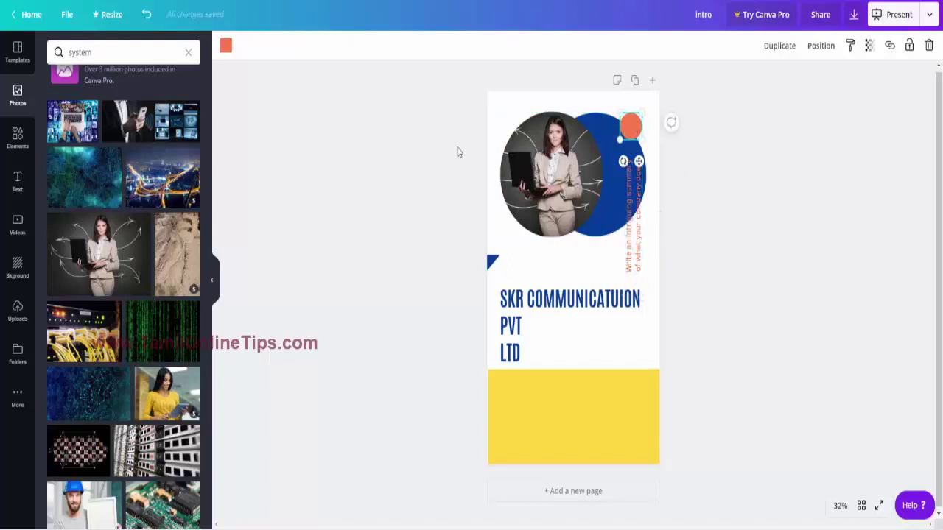
click(226, 46)
click(84, 252)
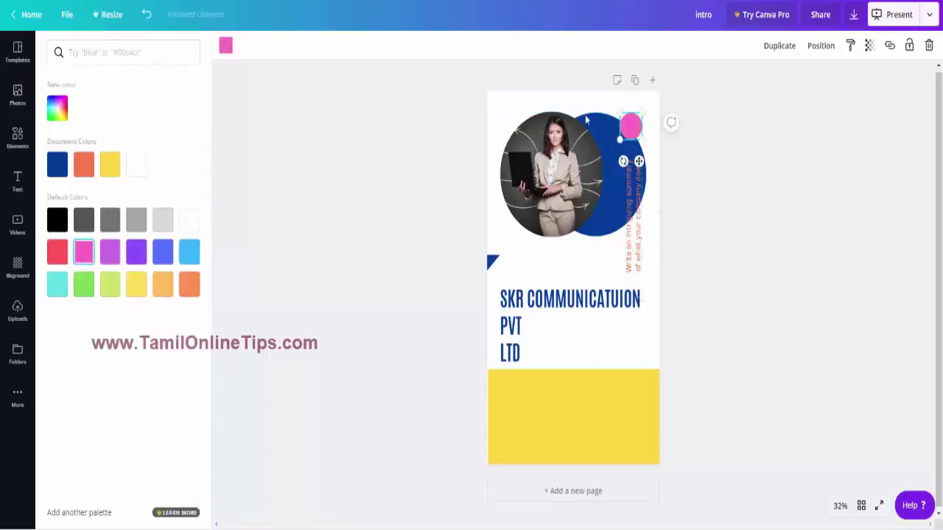
Change the large blue circle behind the photo to yellow from Document Colours
click(560, 177)
click(621, 154)
click(225, 46)
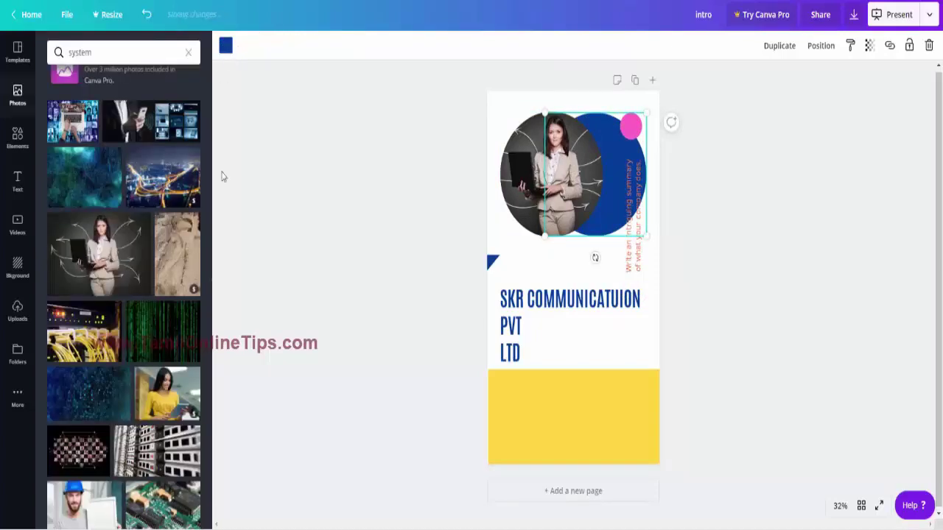
click(226, 45)
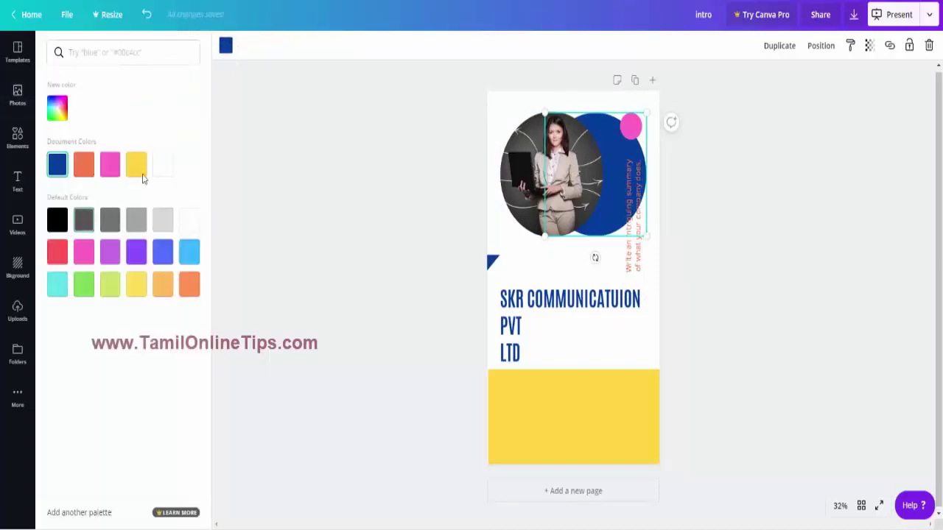
click(110, 165)
click(136, 168)
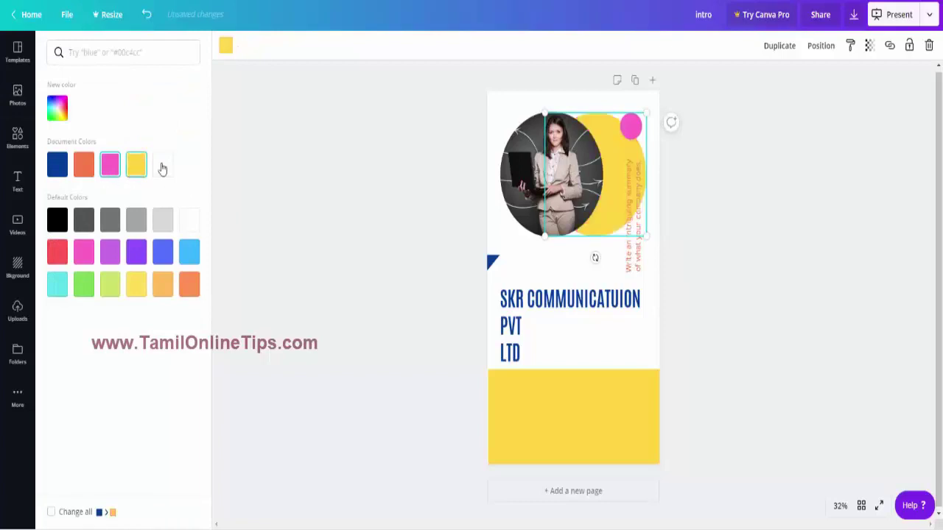
click(562, 398)
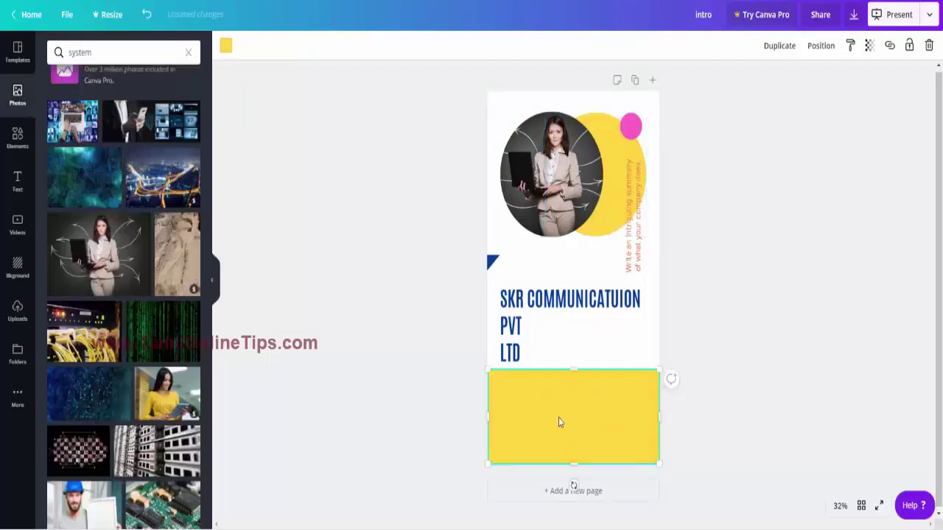
click(18, 186)
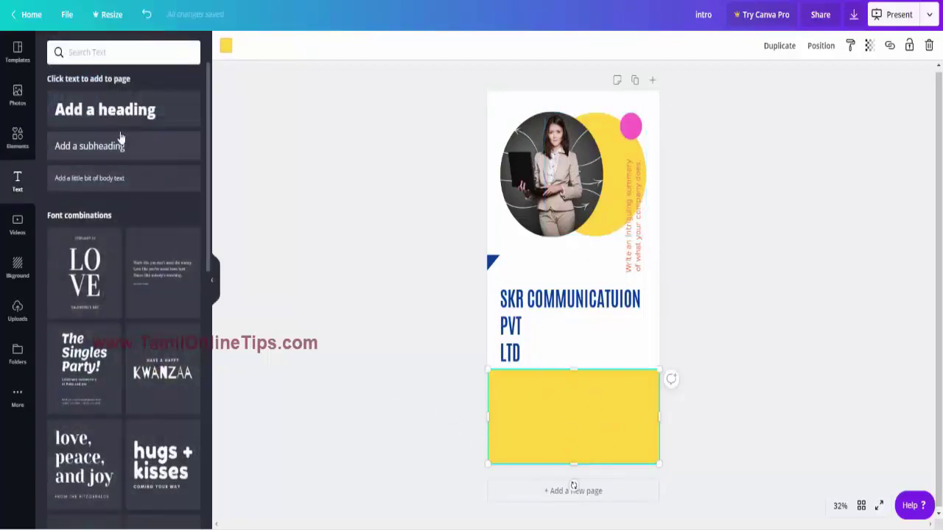
Add a subheading in the yellow band and replace its text with the company address
click(105, 151)
click(530, 416)
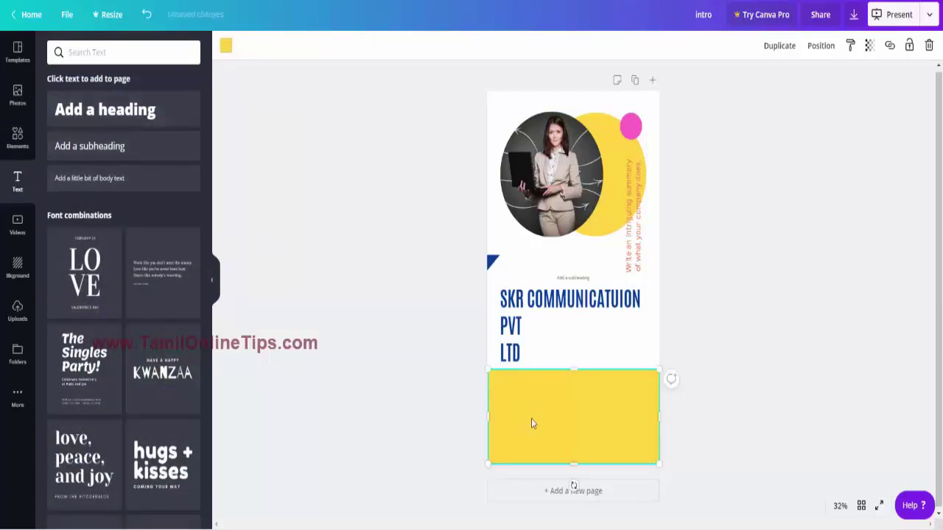
click(568, 278)
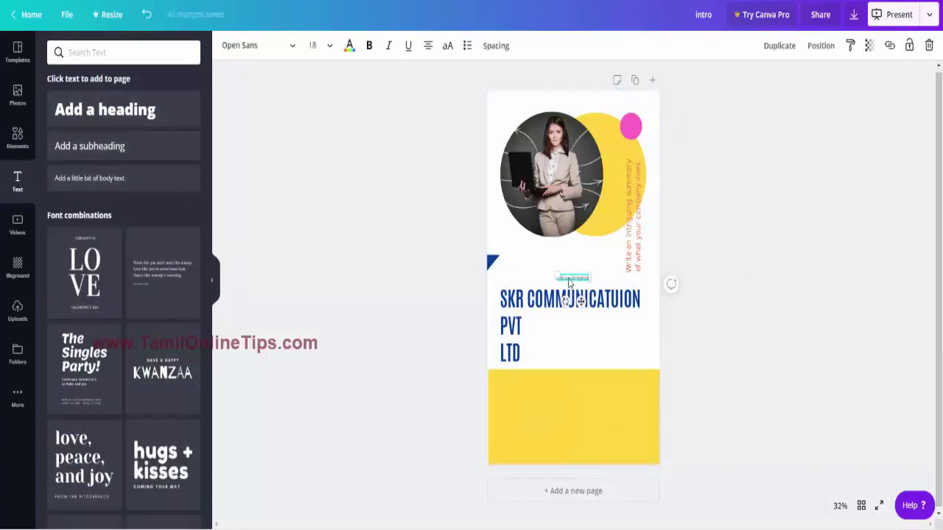
drag(568, 283, 551, 408)
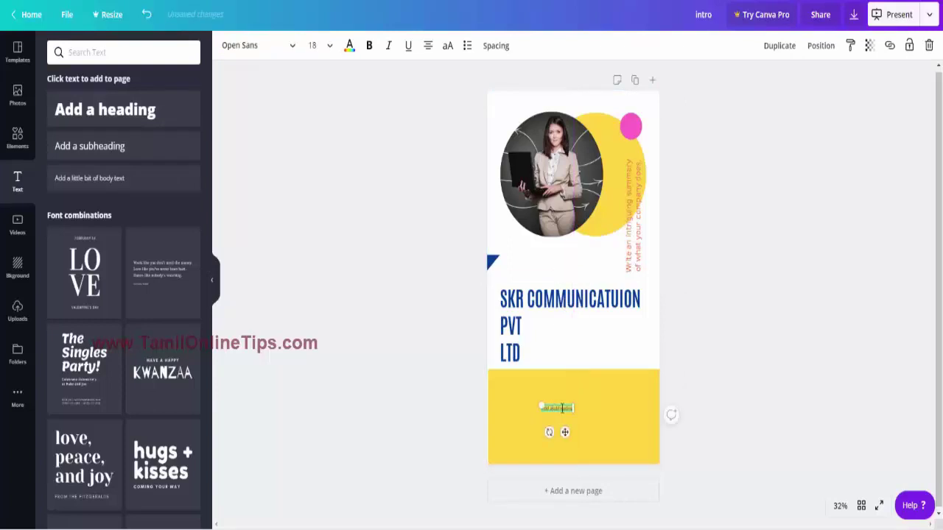
key(BackSpace)
key(BackSpace)
key(BackSpace)
key(BackSpace)
key(BackSpace)
key(BackSpace)
text(com)
text(.)
mouse_move(573, 410)
mouse_down()
mouse_move(647, 436)
mouse_move(519, 358)
mouse_up()
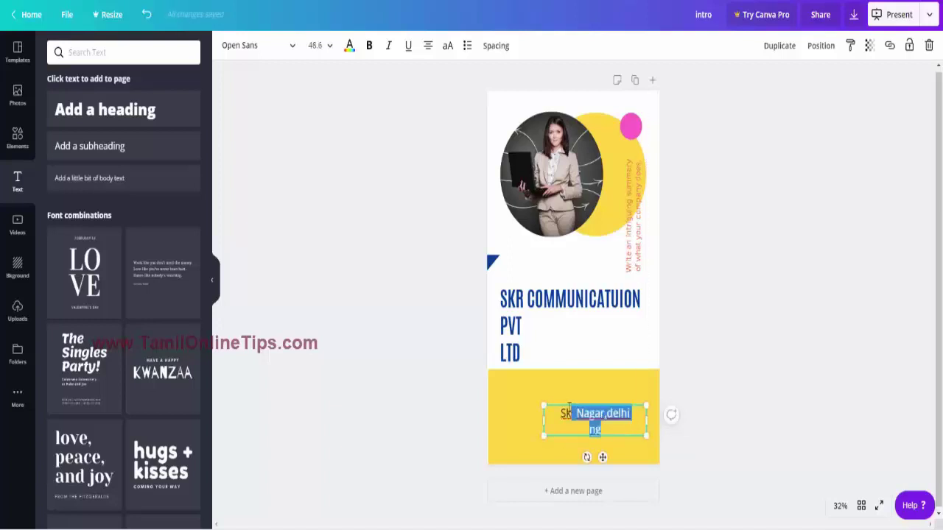
Style the address at size 32 on one line in Antonio Bold, dark grey
click(325, 45)
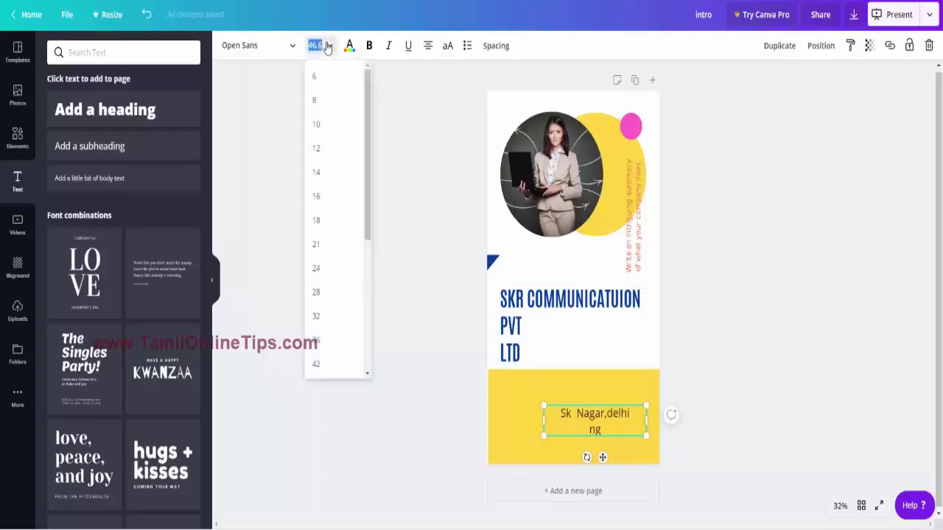
click(317, 318)
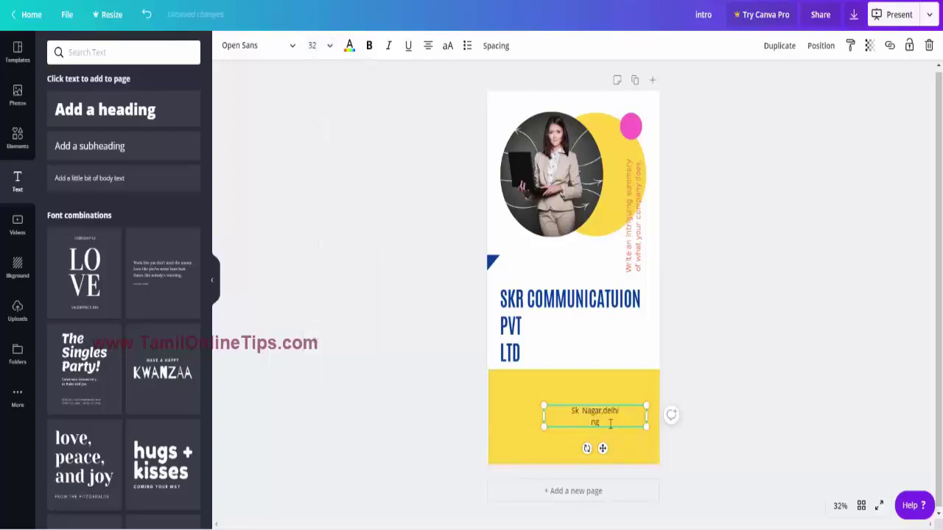
click(582, 422)
key(ctrl+z)
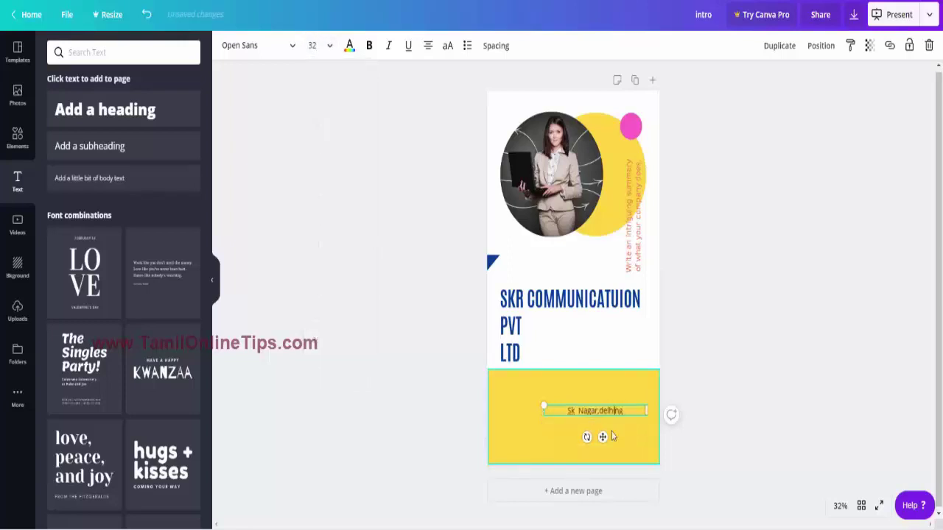
double_click(589, 417)
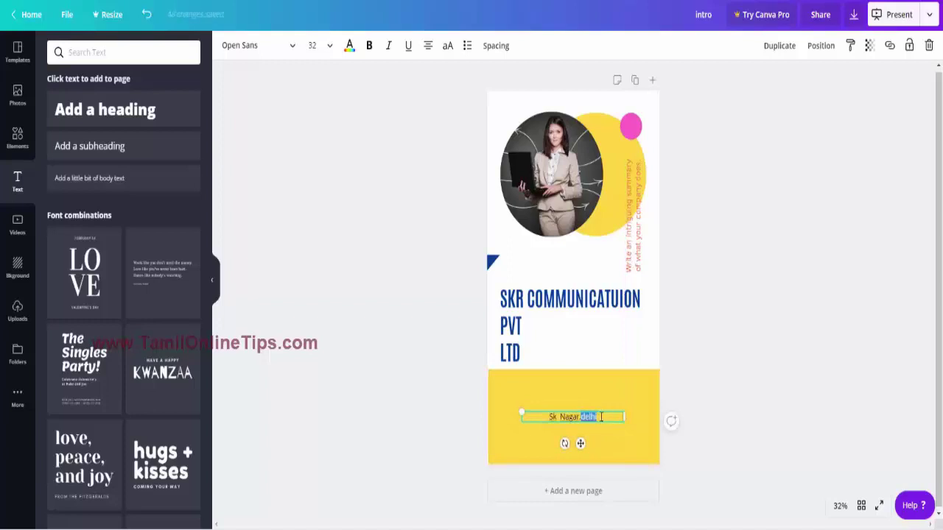
drag(601, 417, 490, 386)
click(283, 49)
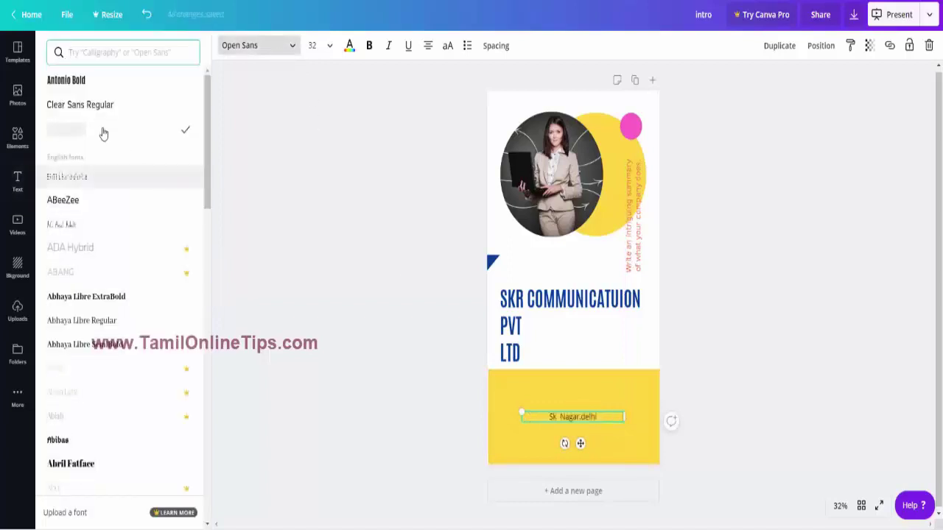
click(106, 80)
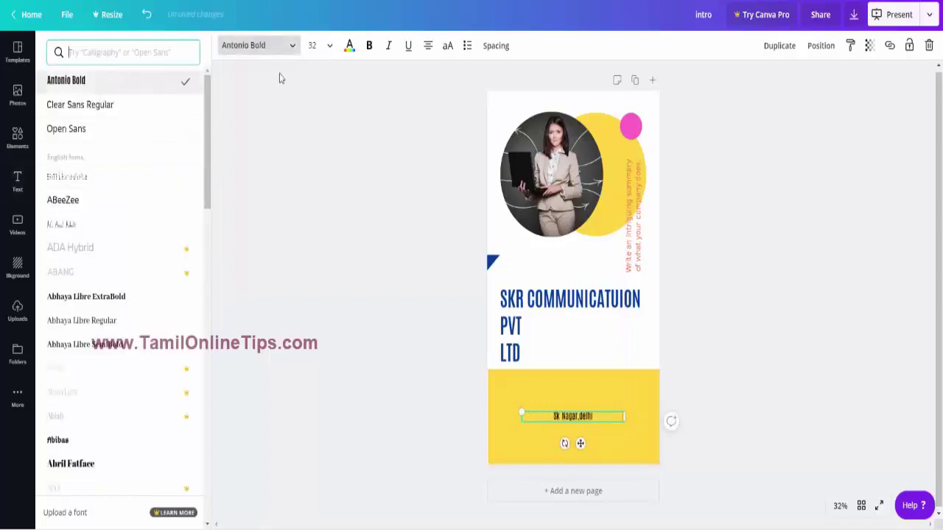
click(350, 49)
click(83, 220)
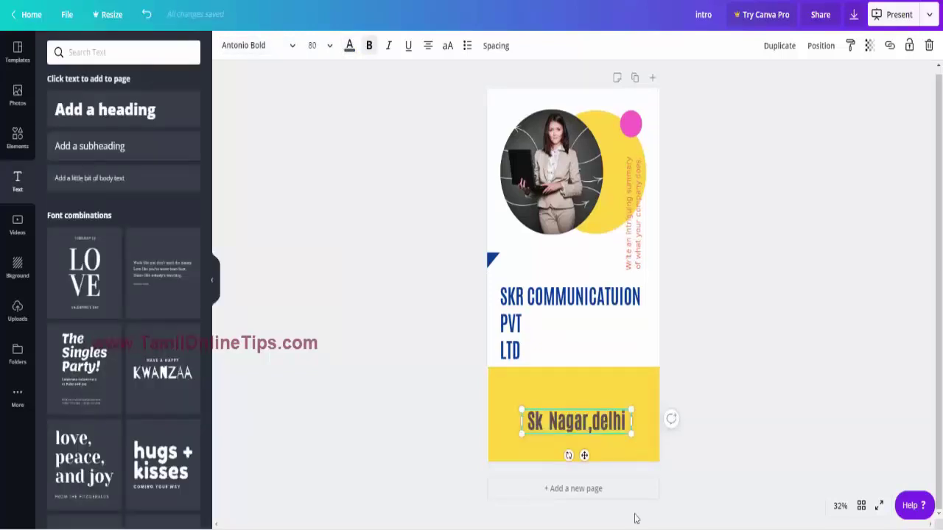
click(744, 306)
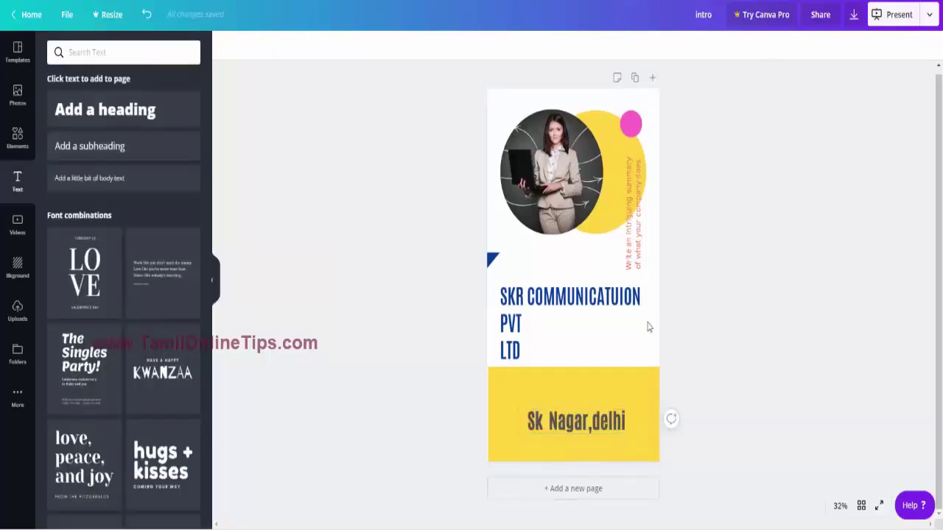
Add page 2 using The Team template layout and page 3 using Future Roadmap
click(554, 491)
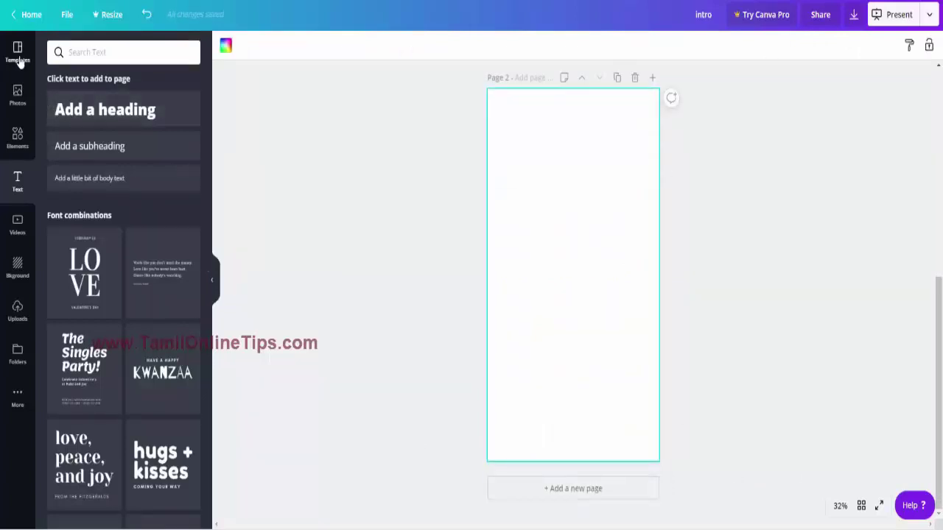
click(17, 52)
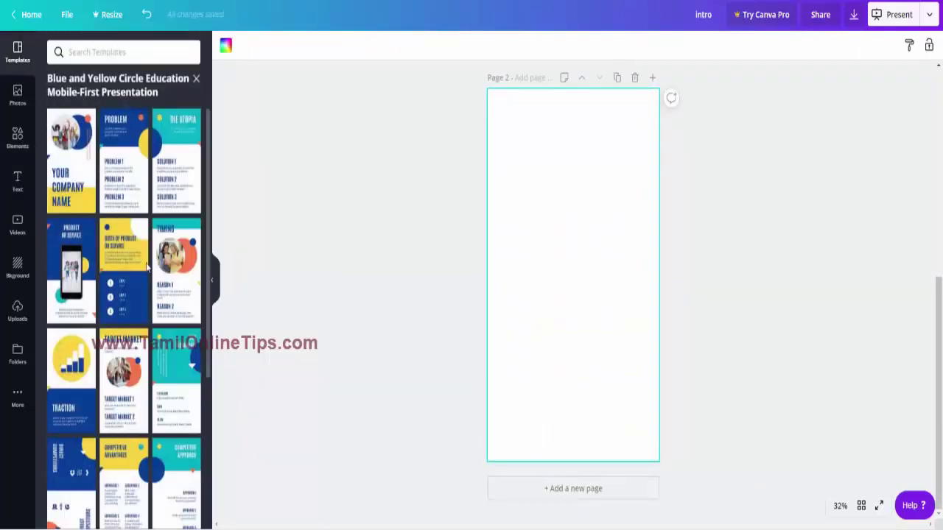
click(125, 153)
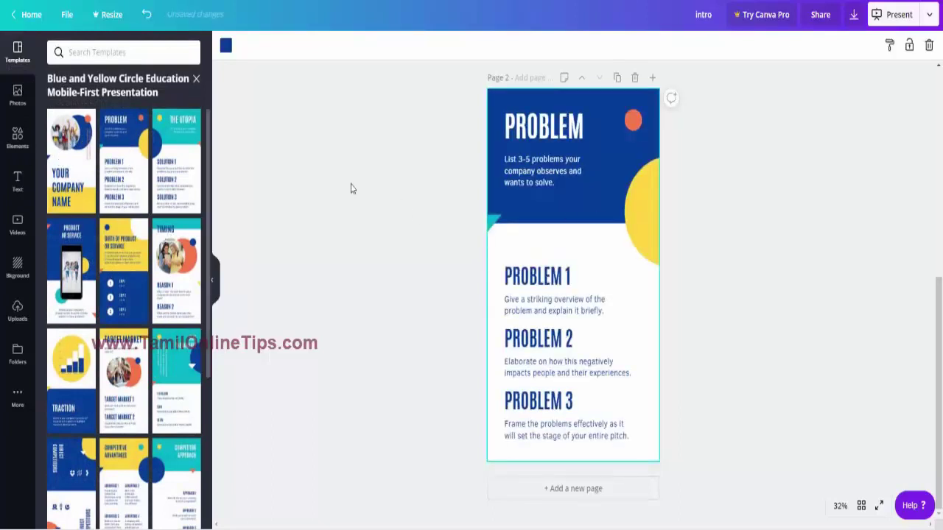
click(123, 291)
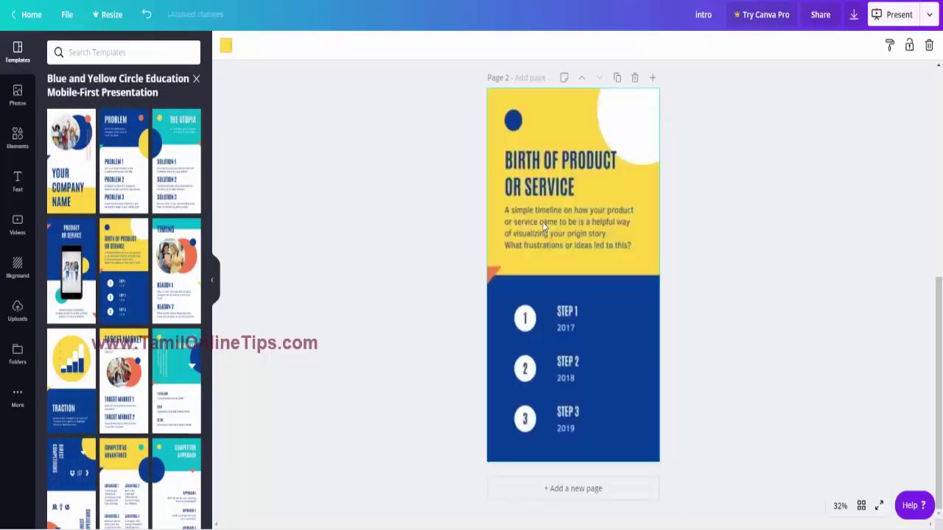
scroll(142, 464, down, 3)
click(131, 399)
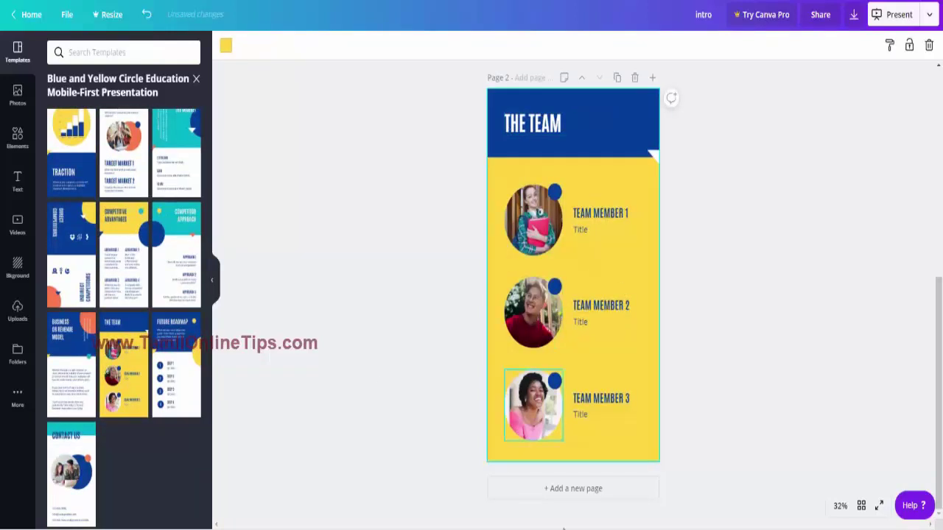
click(596, 489)
click(180, 383)
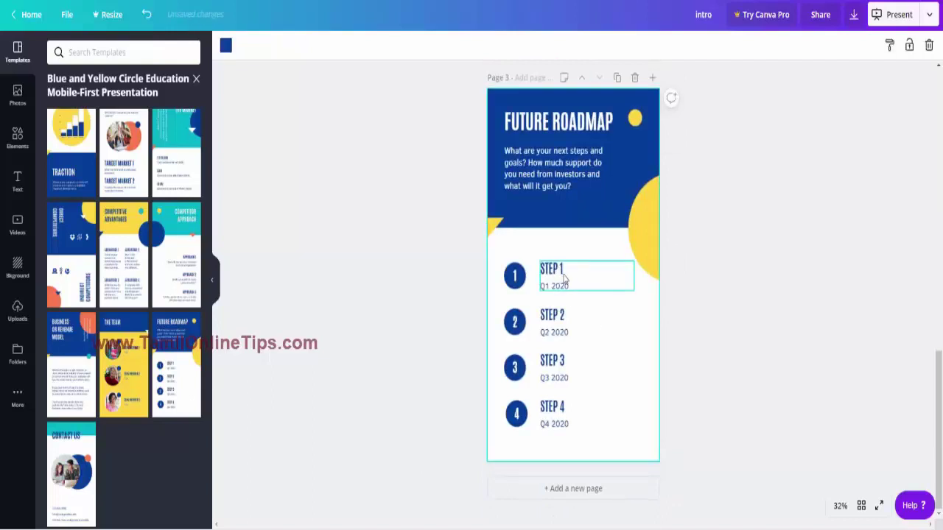
Delete the STEP 1, STEP 2 and STEP 3 headings and the first quarter dates
click(553, 277)
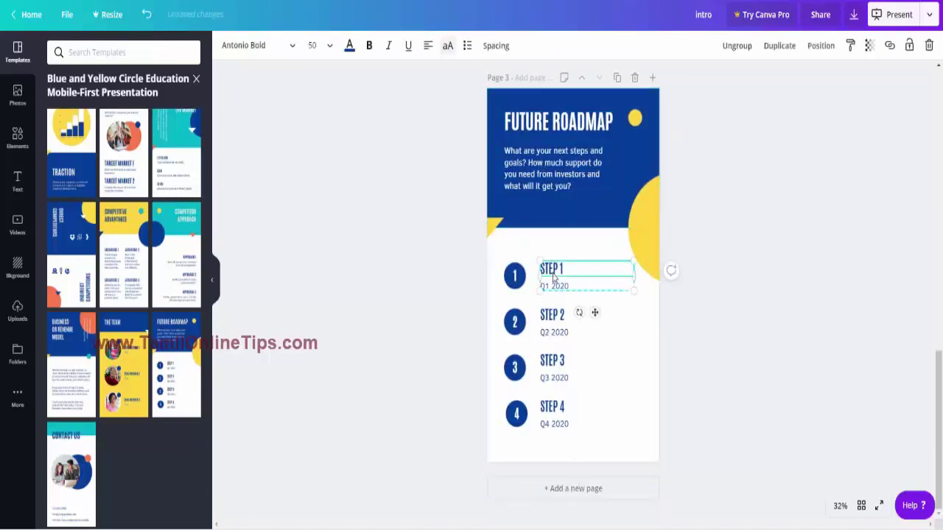
click(929, 46)
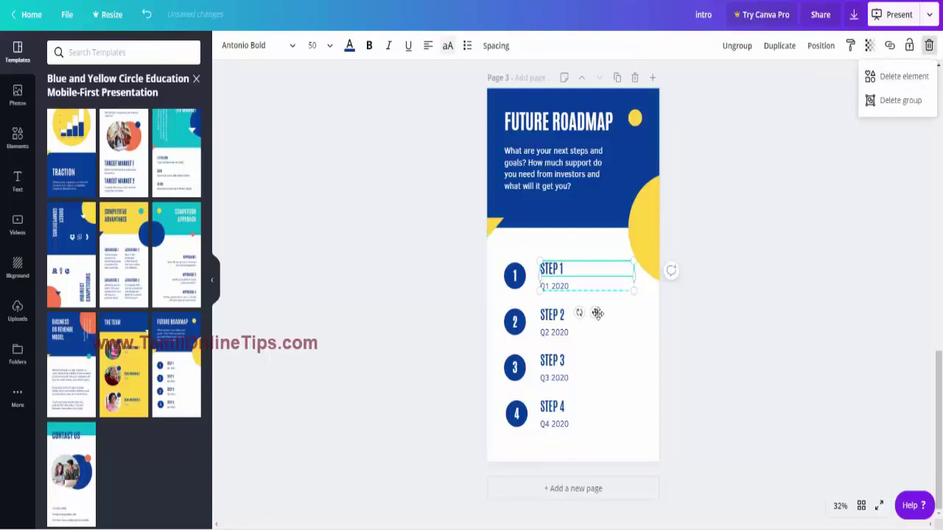
key(Delete)
click(560, 330)
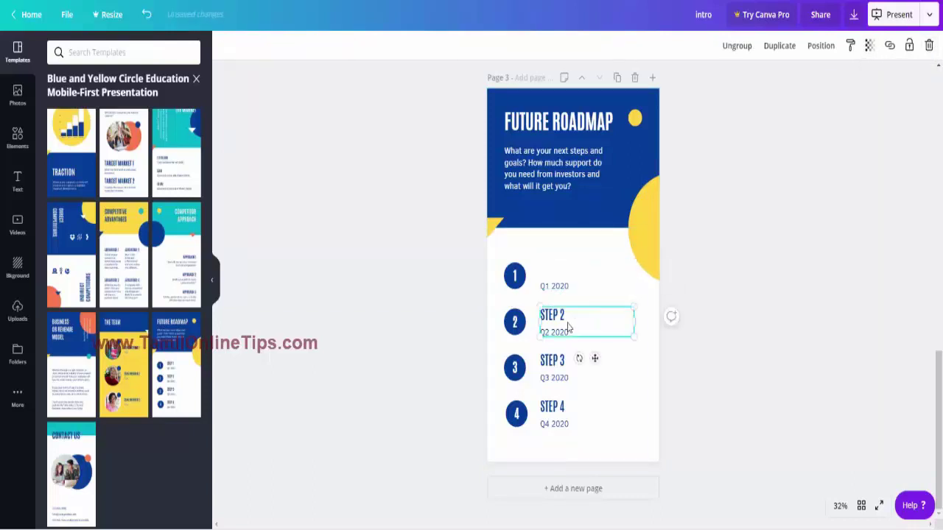
key(Delete)
click(562, 289)
key(Delete)
click(552, 362)
key(Delete)
Delete the STEP 4 heading and the remaining Q3 and Q4 2020 dates
double_click(558, 378)
key(Delete)
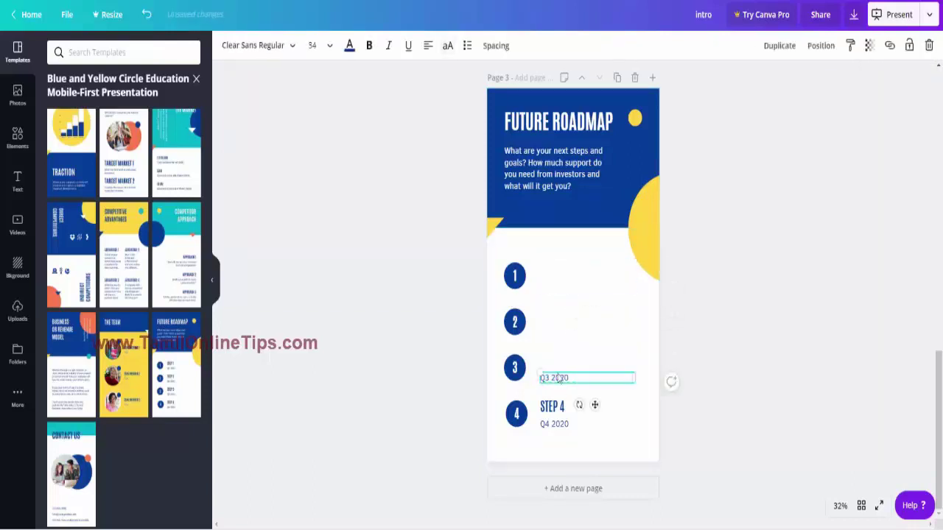
click(560, 408)
key(Delete)
click(553, 378)
key(Delete)
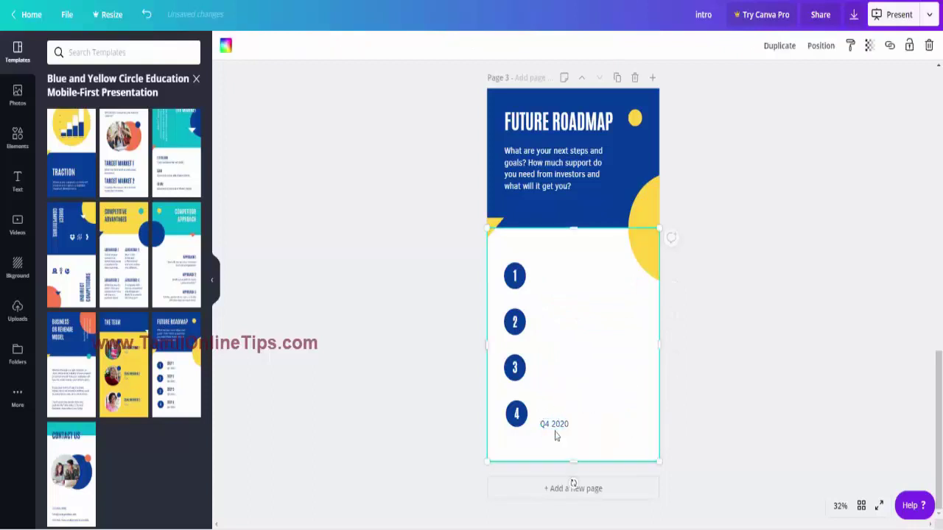
click(554, 424)
key(Delete)
click(477, 376)
click(17, 94)
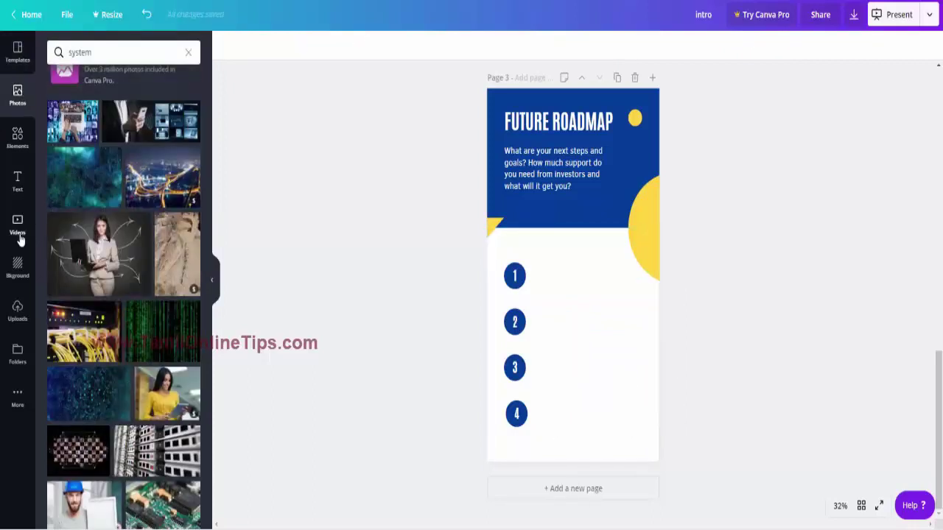
Search Videos for 'laptop', place and resize a clip beside circles 2–3, then delete it
click(111, 55)
double_click(111, 55)
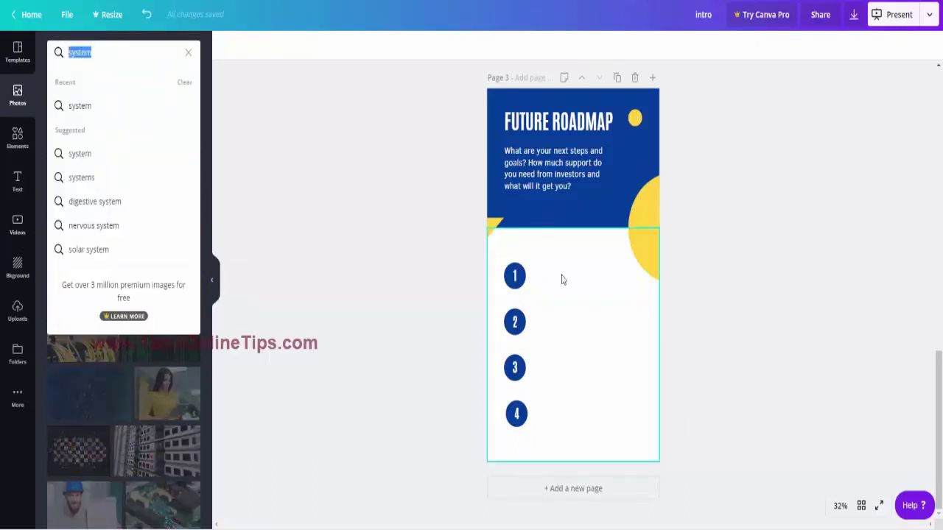
click(29, 235)
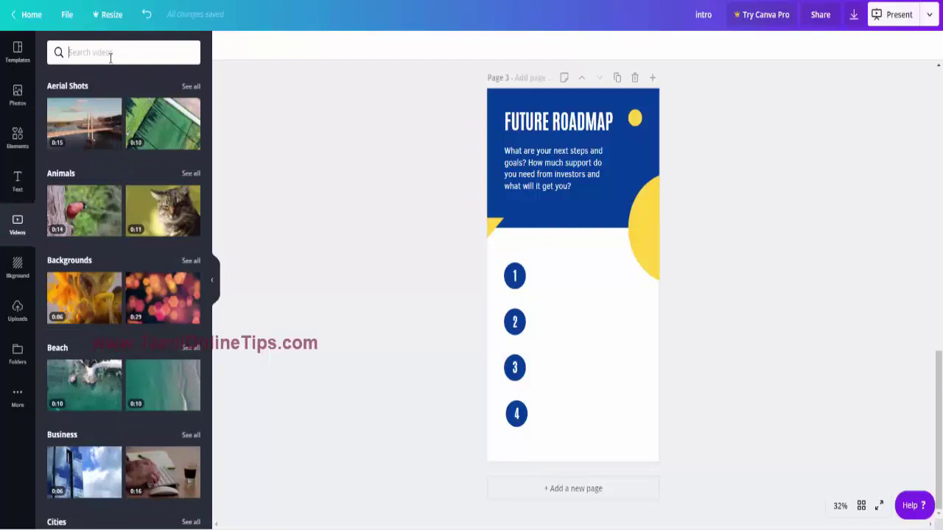
click(110, 55)
text(laptop)
key(Return)
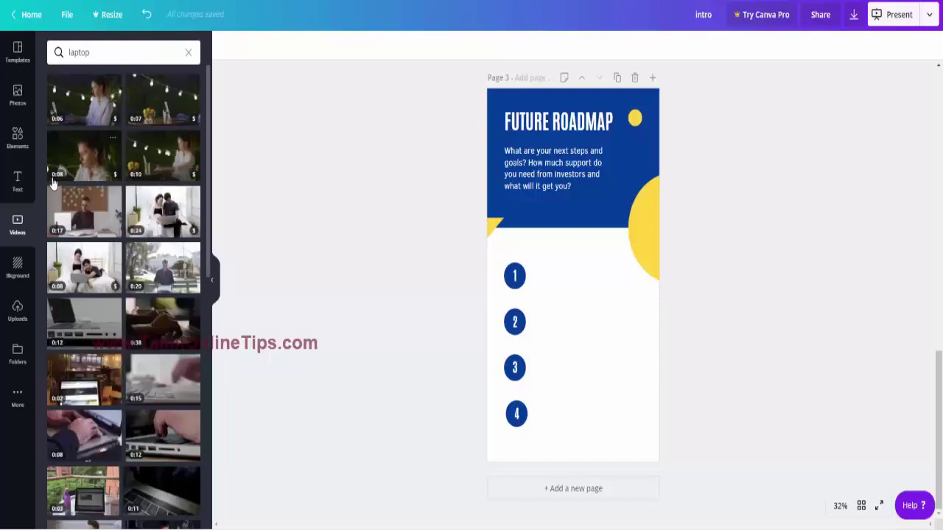
drag(166, 392, 562, 369)
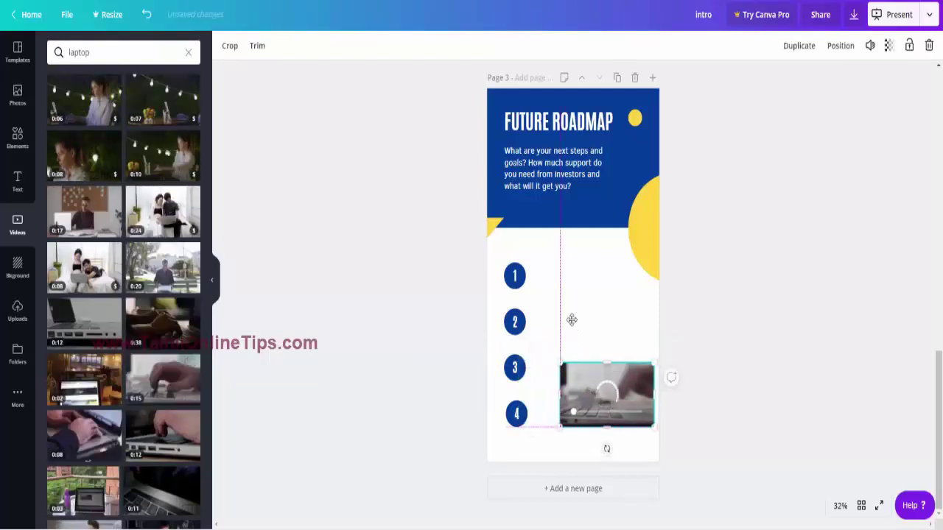
drag(596, 408, 578, 340)
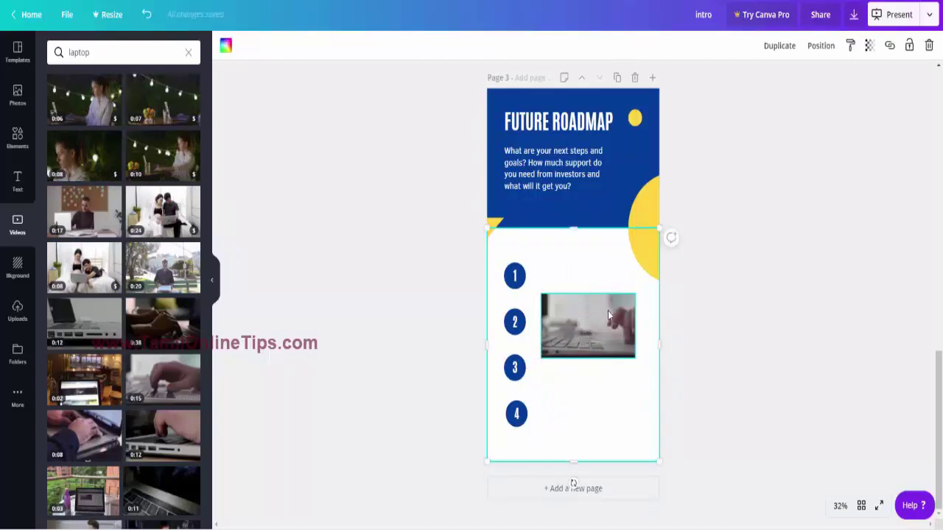
click(577, 329)
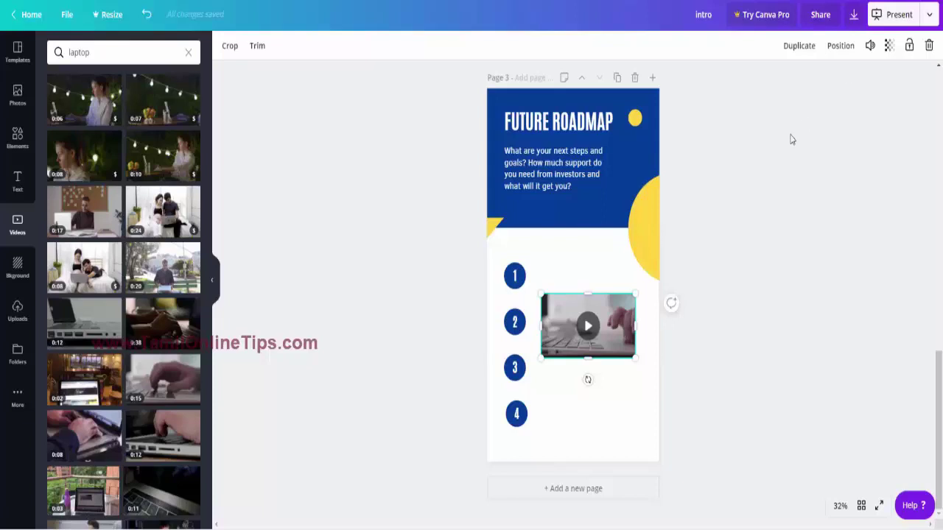
key(Delete)
Apply the Circle transition between the presentation's pages
scroll(556, 294, up, 7)
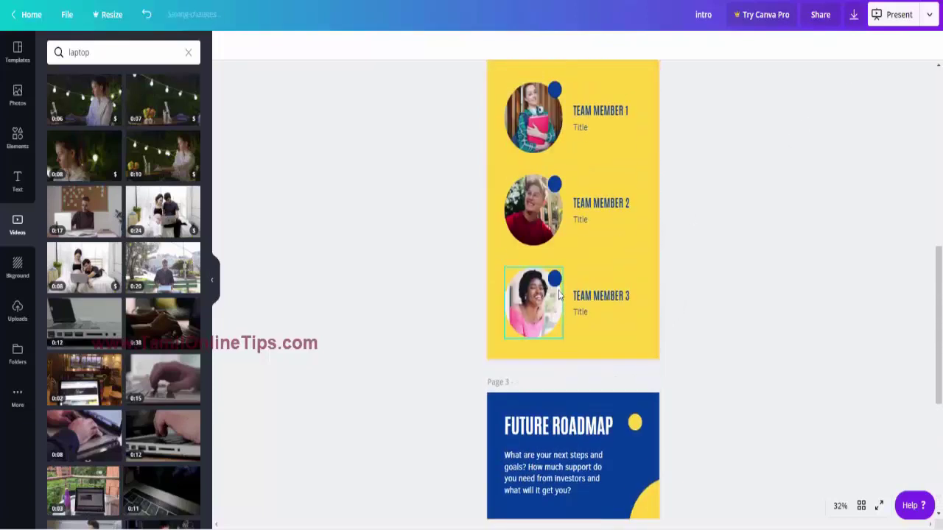
click(853, 15)
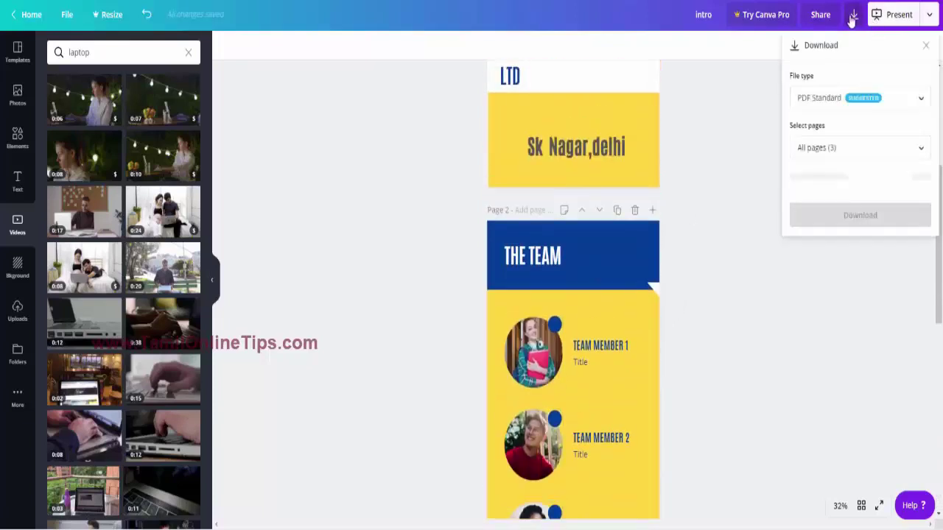
click(899, 18)
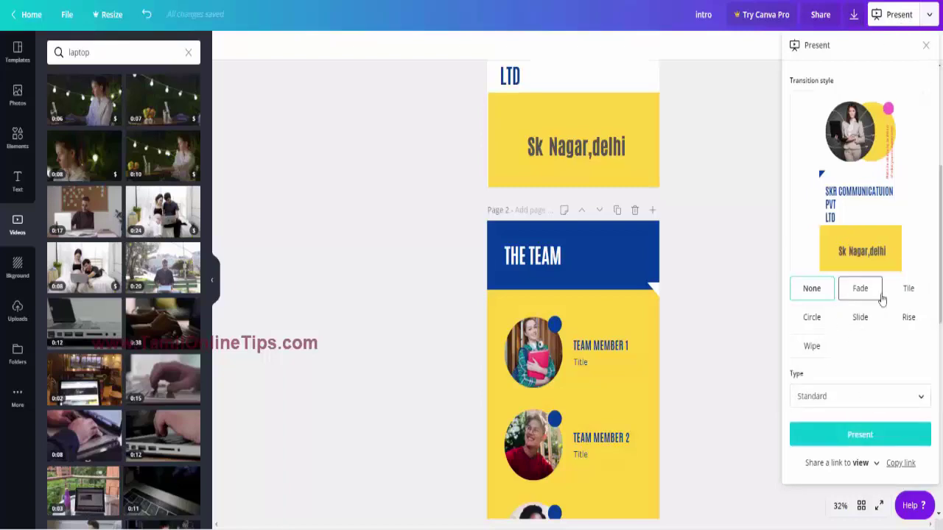
click(814, 321)
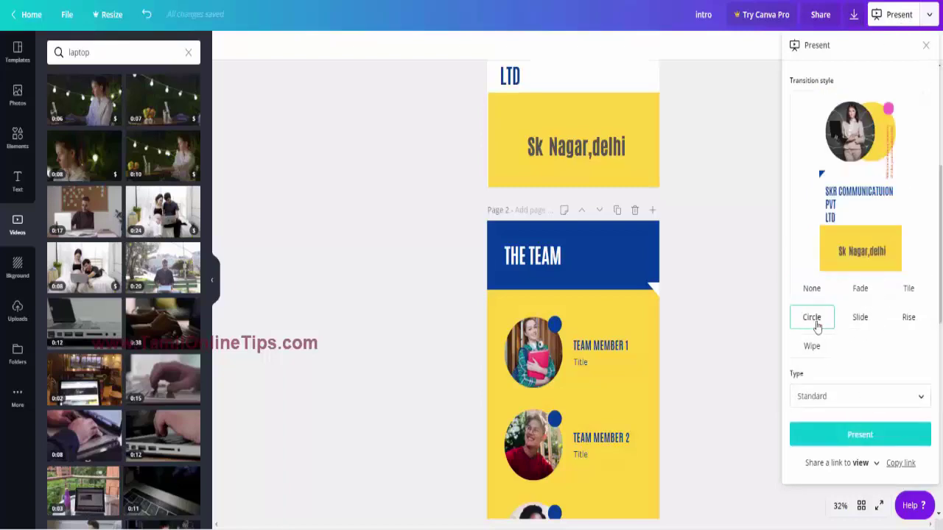
Preview the presentation full screen, advance to the Future Roadmap slide, then exit
click(851, 436)
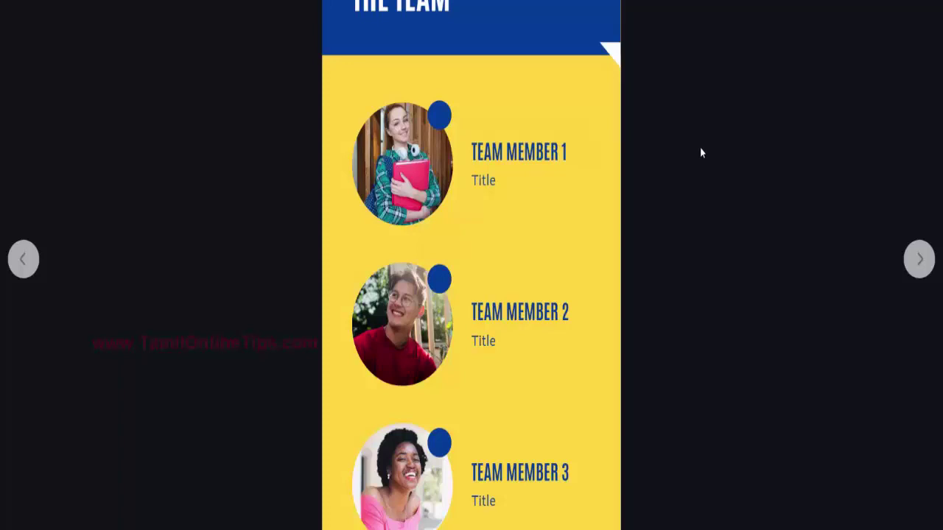
key(Right)
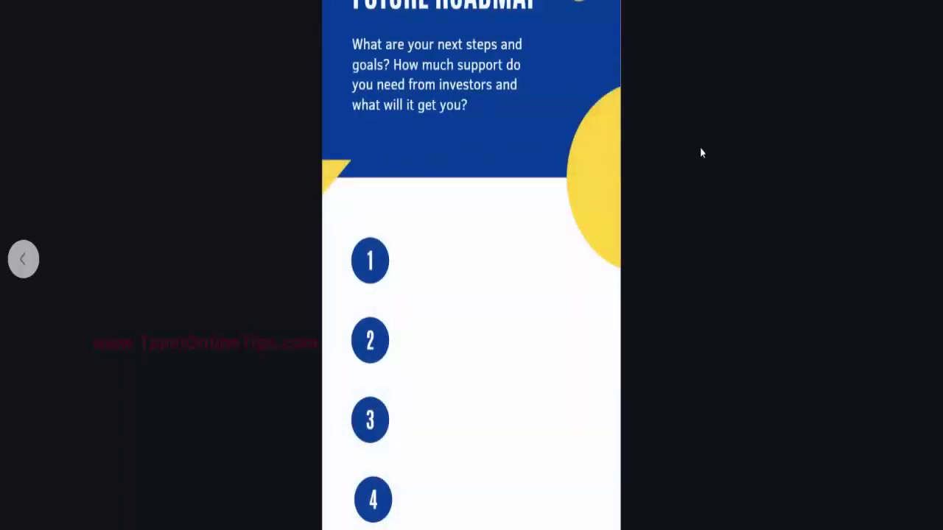
key(Escape)
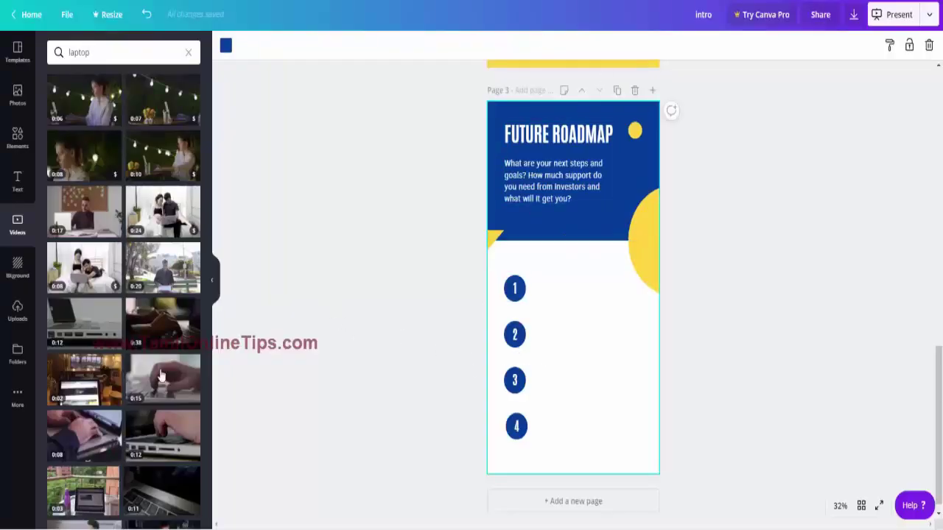
scroll(256, 319, up, 3)
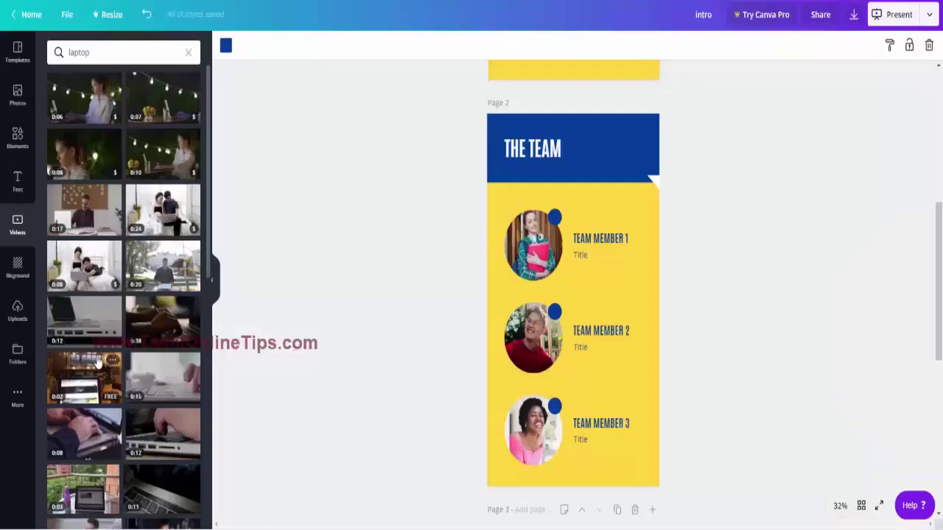
scroll(98, 361, down, 5)
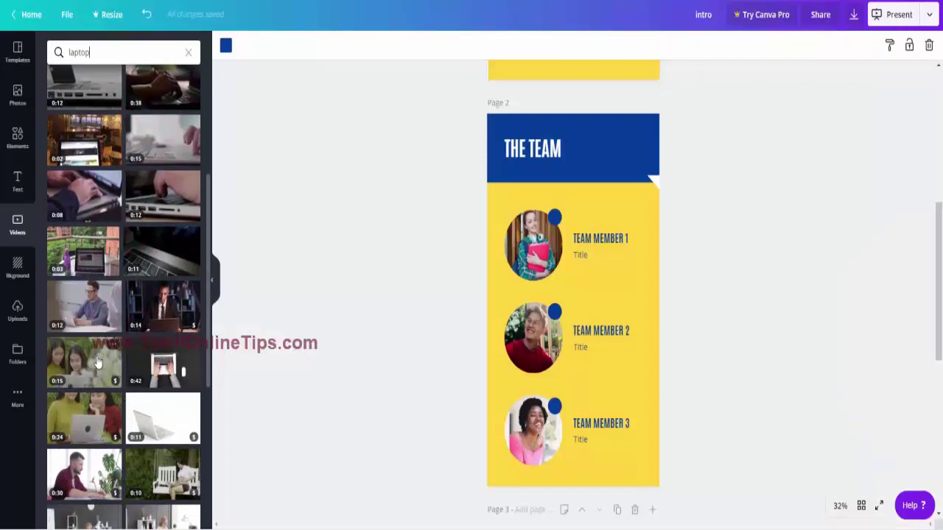
Leave the Blue and Yellow Circle Education template view and browse the full mobile-first template grid
click(18, 52)
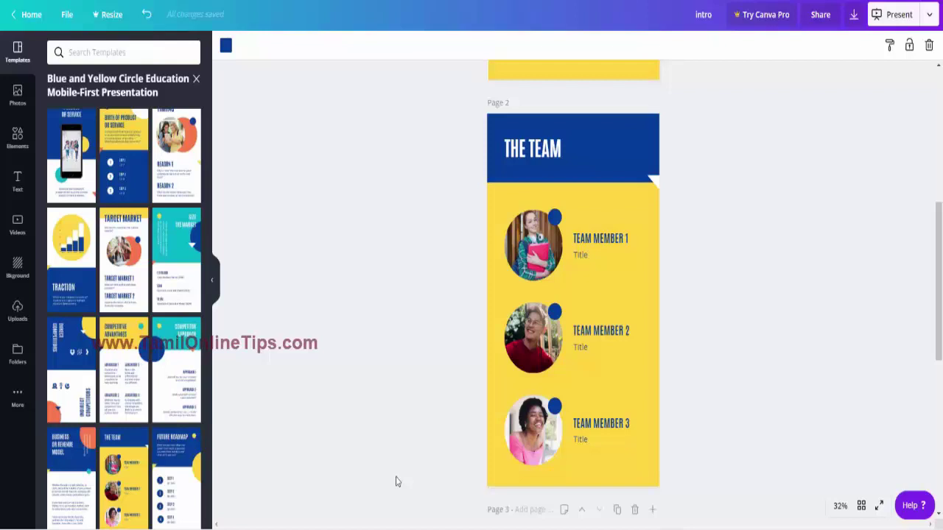
click(196, 79)
scroll(142, 366, down, 2)
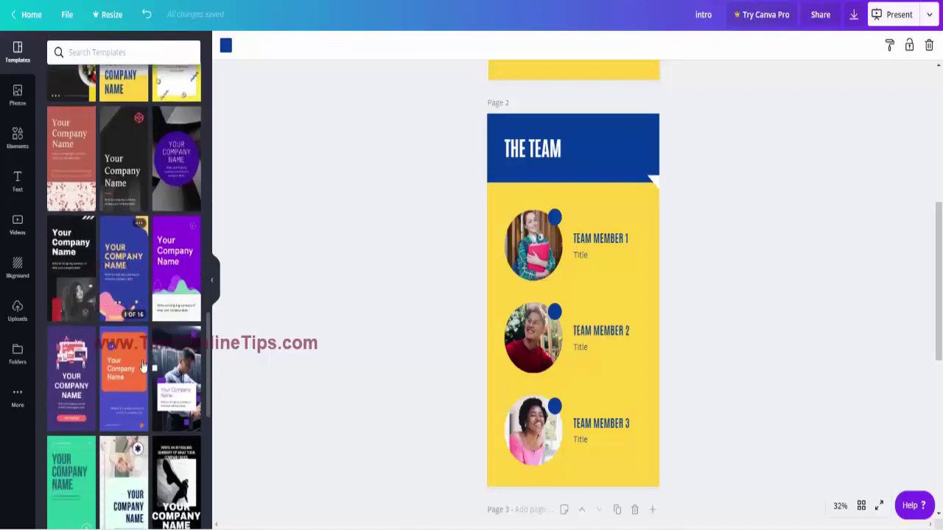
scroll(142, 366, down, 2)
scroll(143, 366, down, 2)
scroll(142, 366, down, 1)
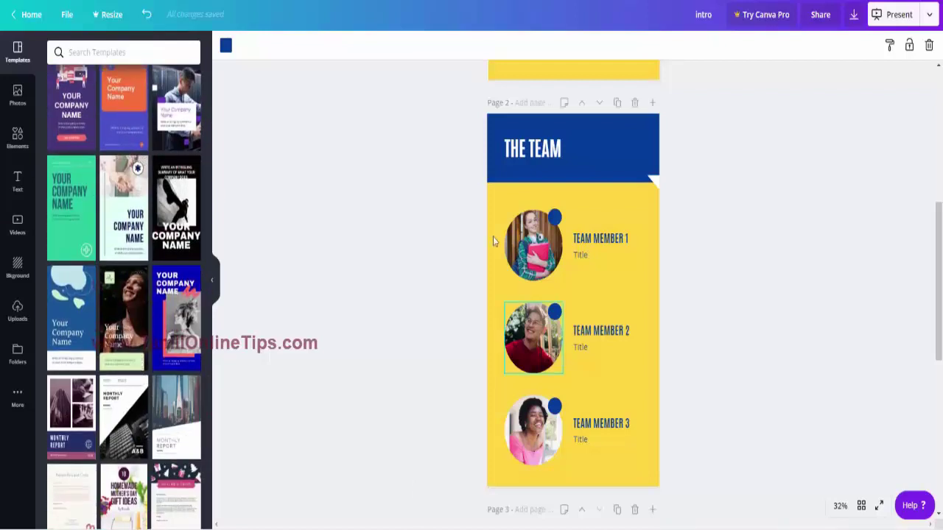